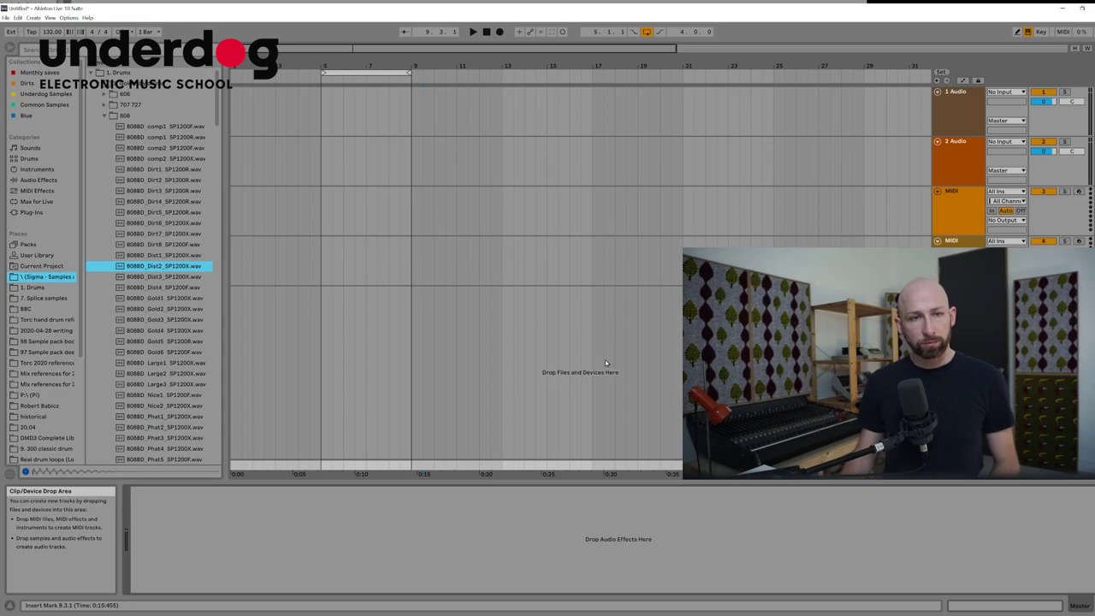
click(549, 321)
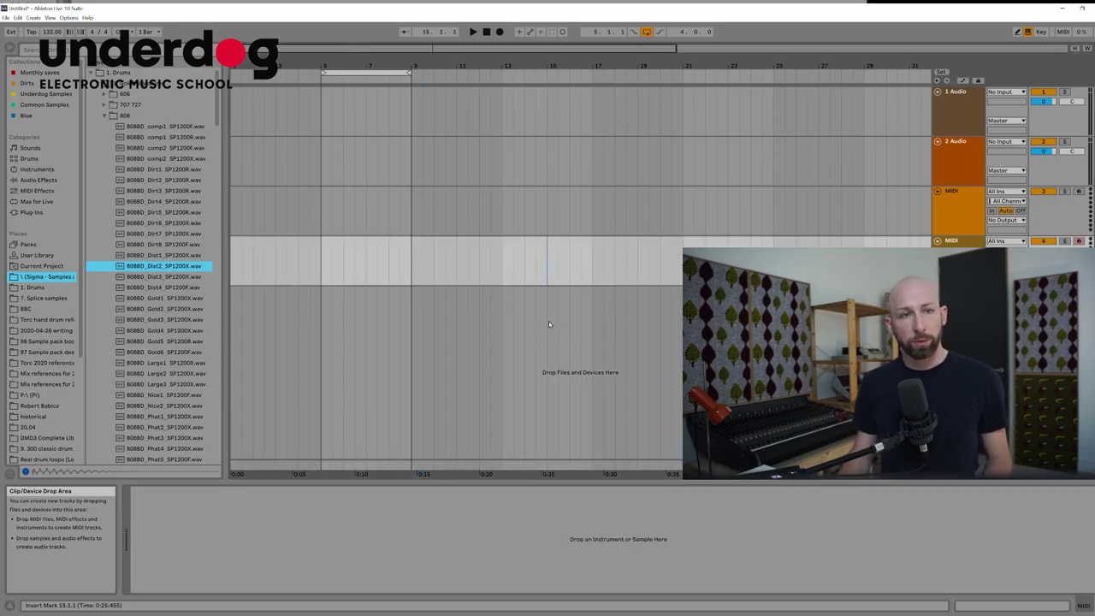
click(970, 97)
click(970, 156)
click(970, 205)
drag(959, 205, 958, 171)
mouse_move(959, 210)
mouse_down()
mouse_move(956, 137)
mouse_move(965, 218)
mouse_up()
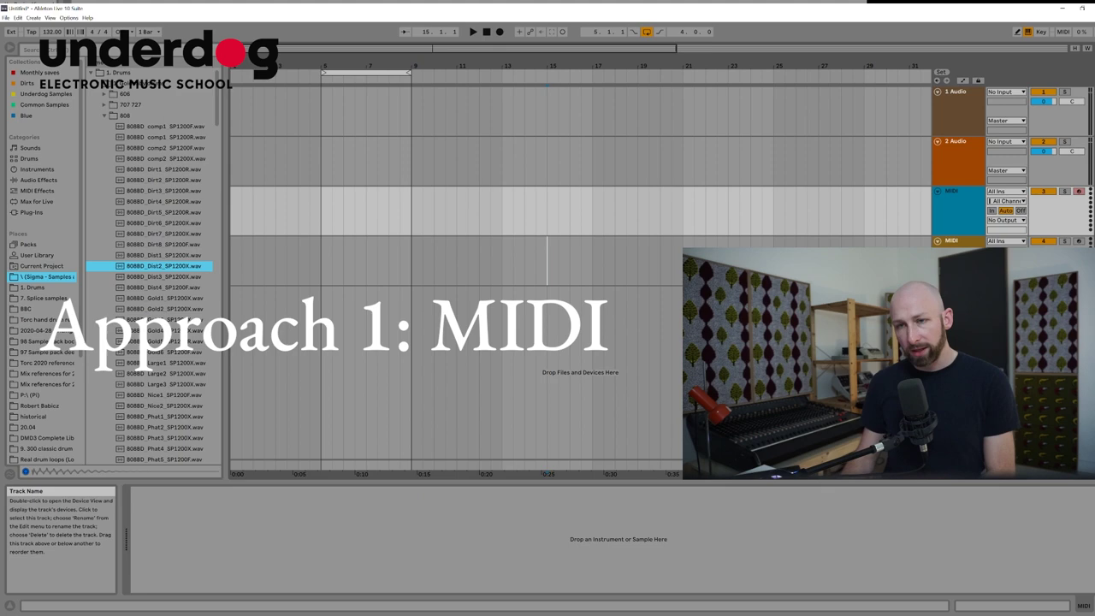
Delete the second MIDI track and load the 808 Core Kit from the Drums category onto the remaining MIDI track
click(958, 242)
key(Delete)
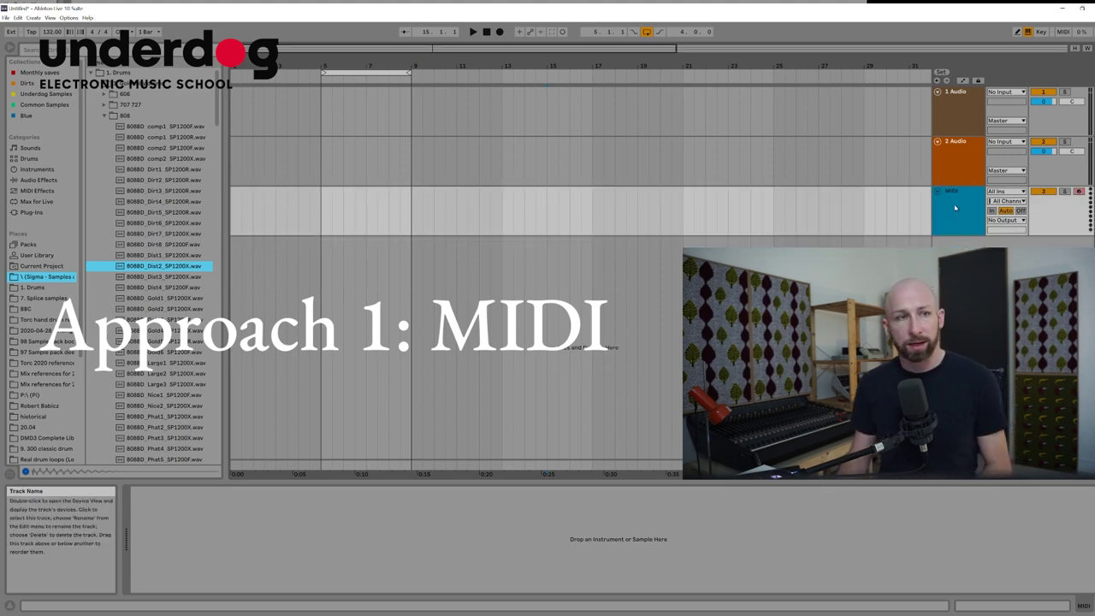
click(29, 159)
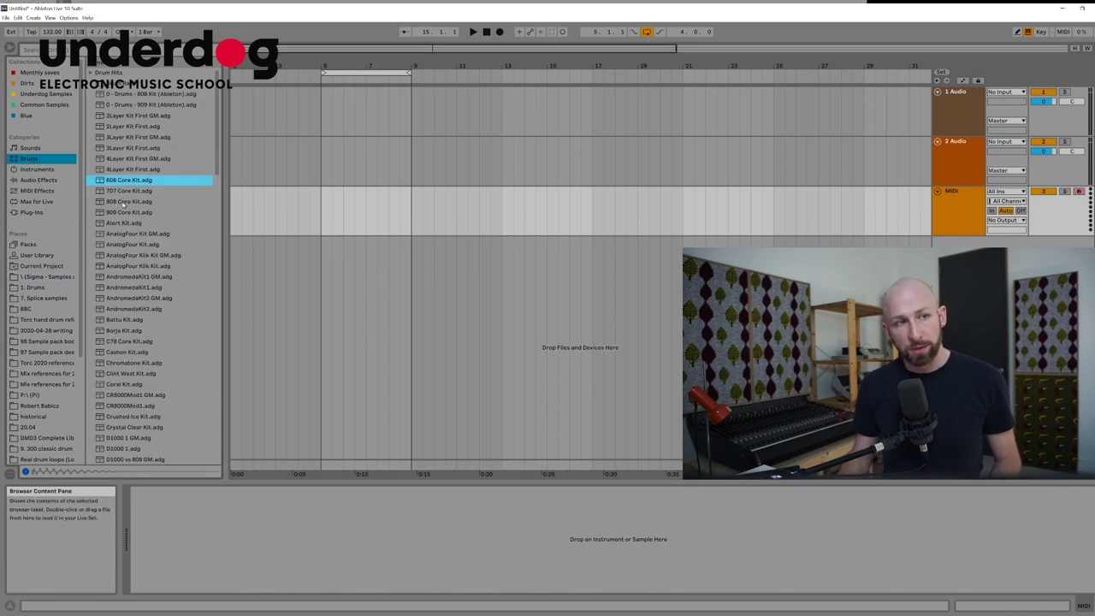
drag(123, 203, 353, 227)
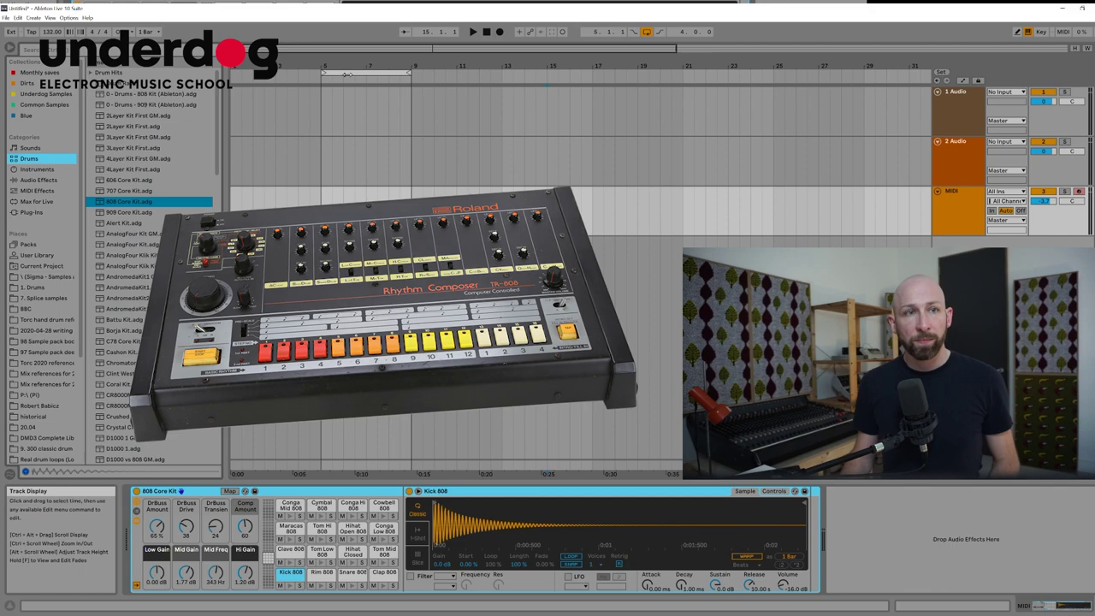
Audition the Kick 808, Snare 808, Hihat Closed 808 and Clap 808 pads of the drum rack
drag(346, 66, 387, 66)
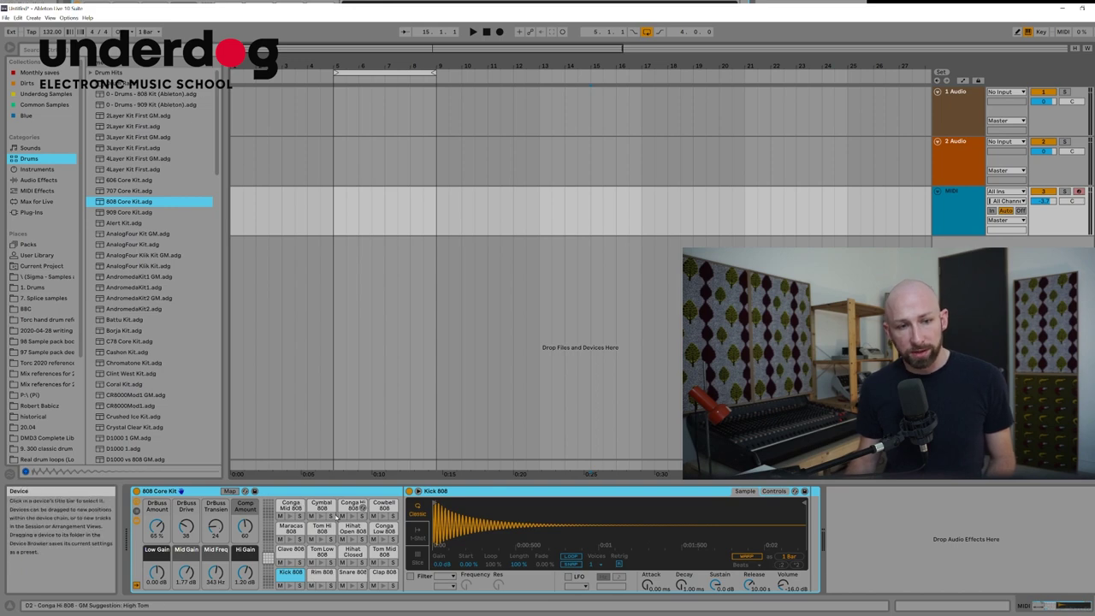
click(289, 589)
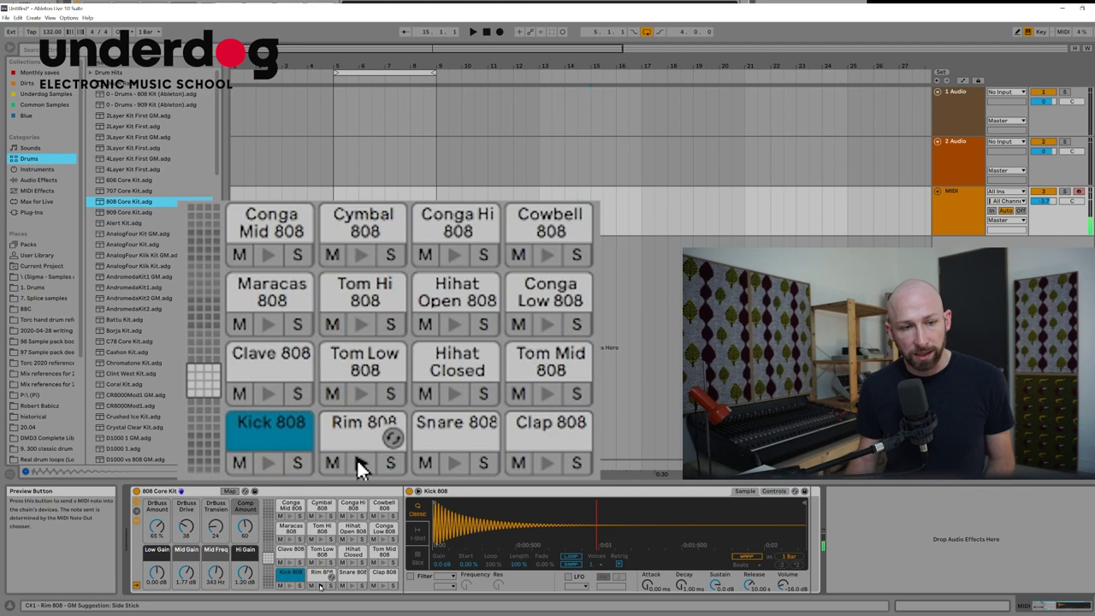
click(353, 586)
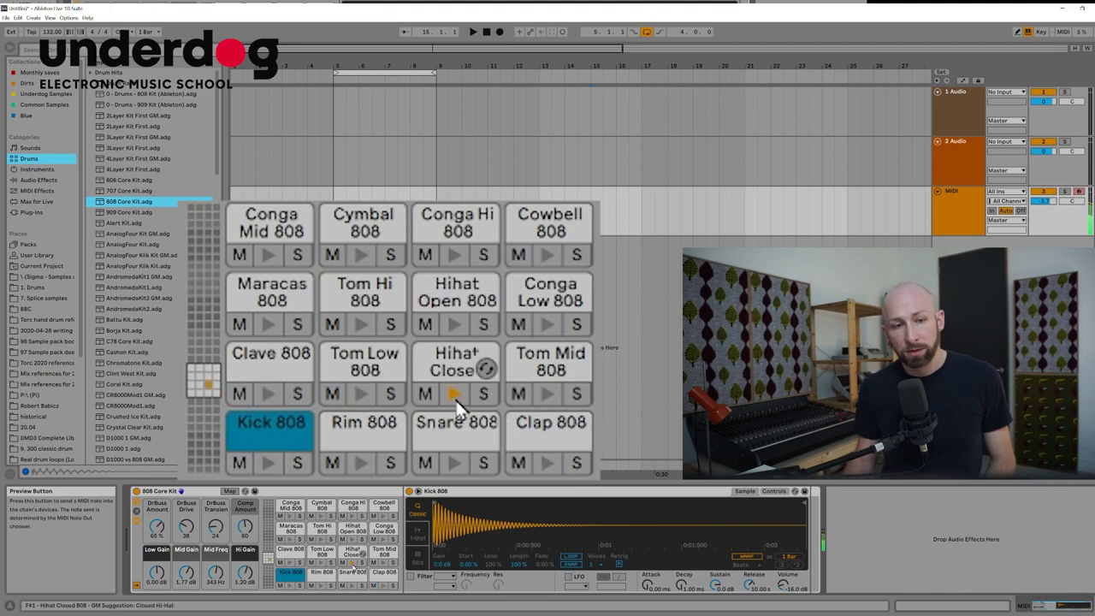
click(549, 465)
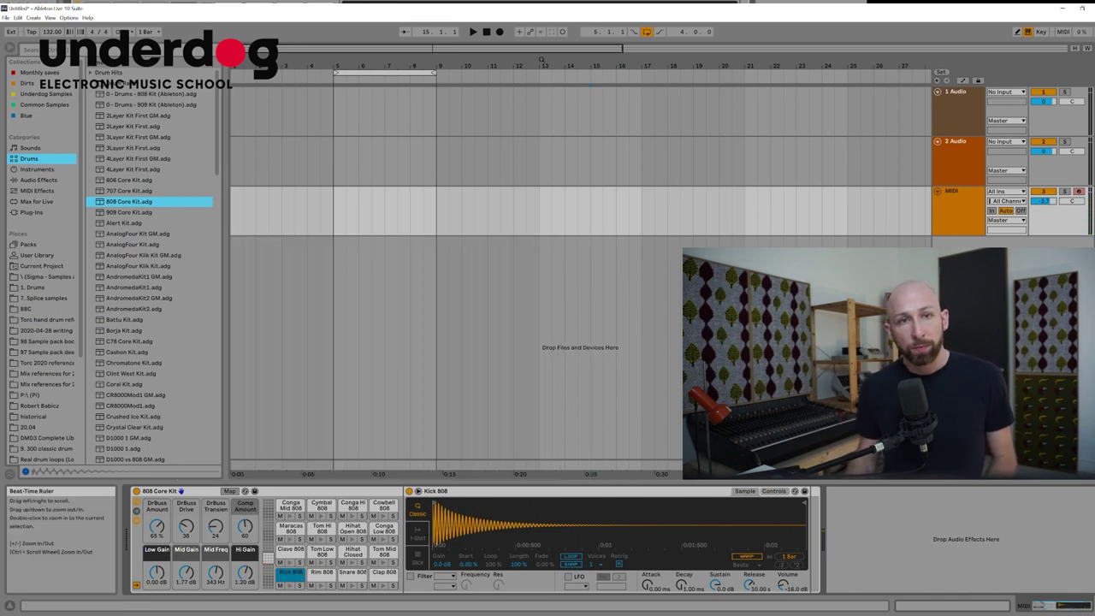
Set the arrangement loop to one bar, from bar 5 to bar 6, using a time selection on the MIDI track
mouse_move(359, 62)
mouse_down()
mouse_move(370, 56)
mouse_move(370, 73)
mouse_move(426, 64)
mouse_up()
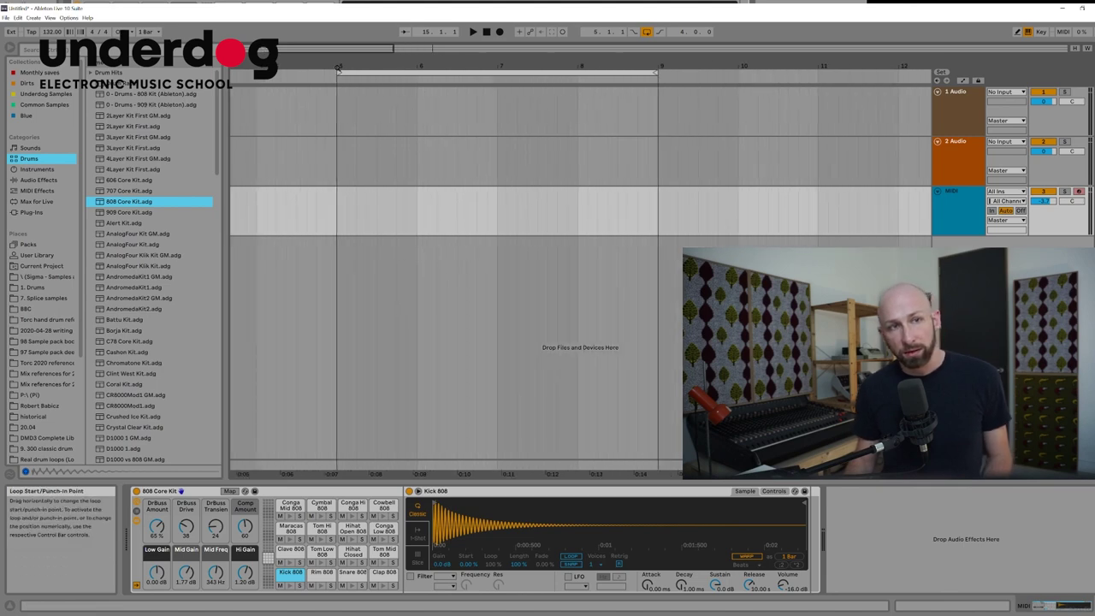
click(343, 198)
drag(343, 199, 411, 199)
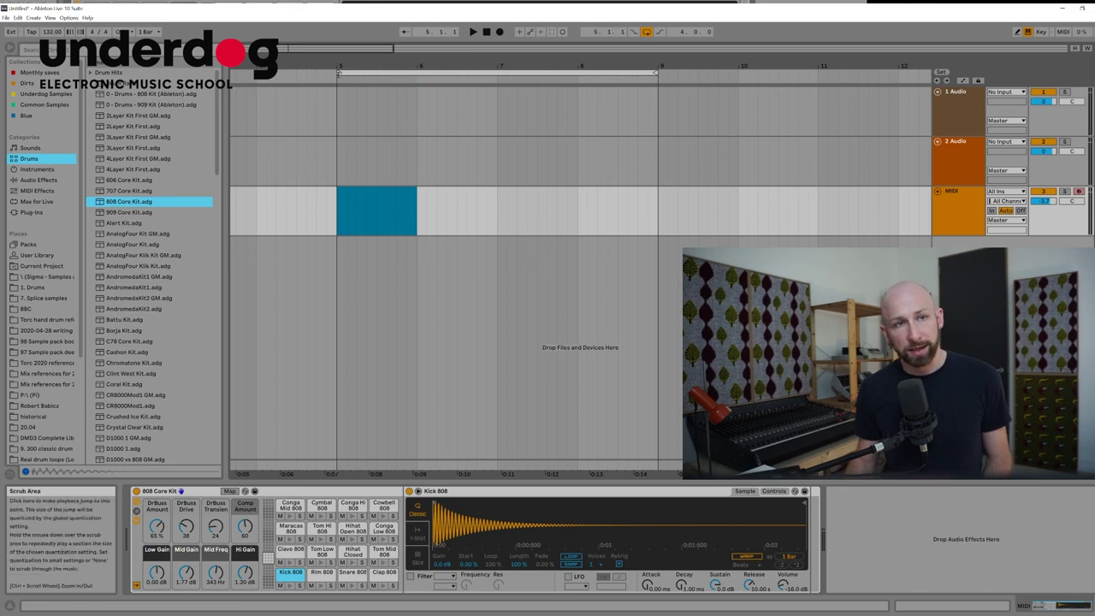
right_click(393, 201)
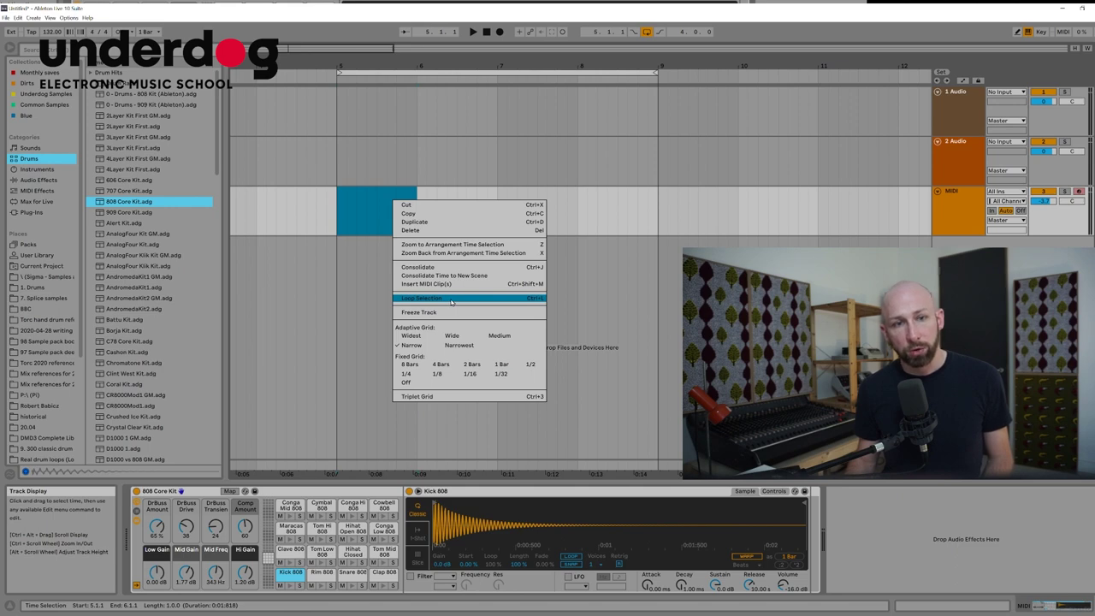
click(451, 299)
Insert an empty one-bar MIDI clip from bar 5 to bar 6 on the MIDI track
drag(377, 66, 434, 137)
drag(346, 208, 525, 210)
right_click(445, 207)
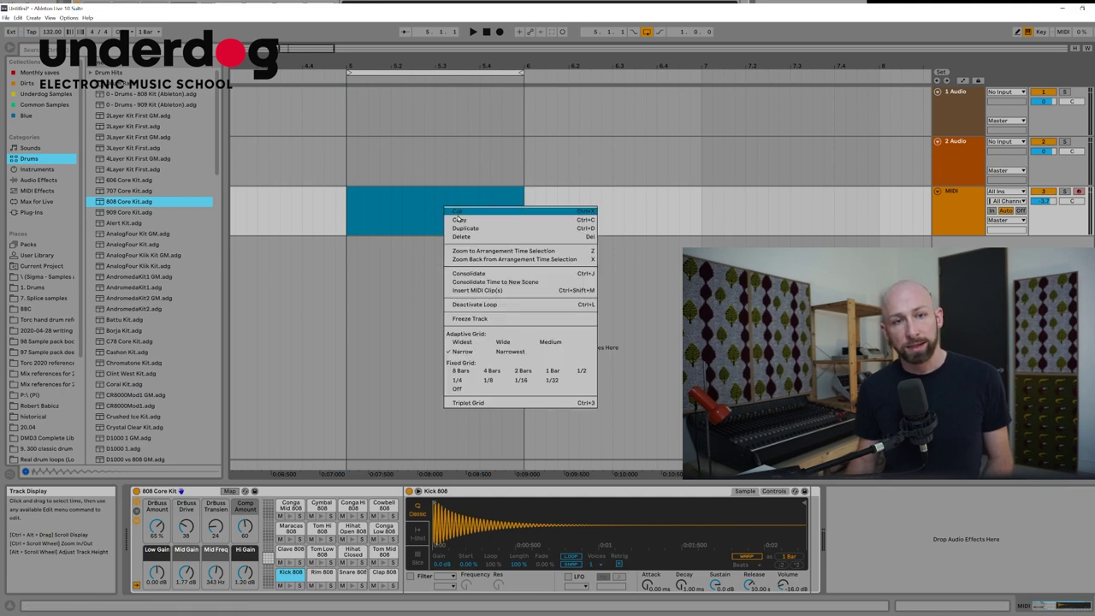
click(497, 292)
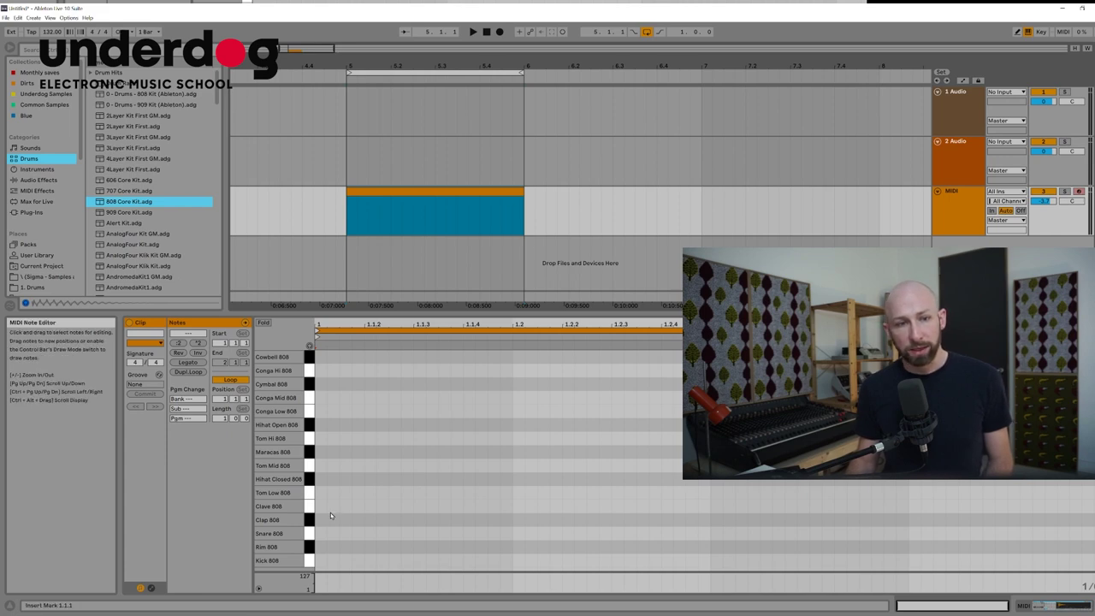
Audition the Kick 808 from the clip's piano roll with the editor's note preview enabled
click(310, 346)
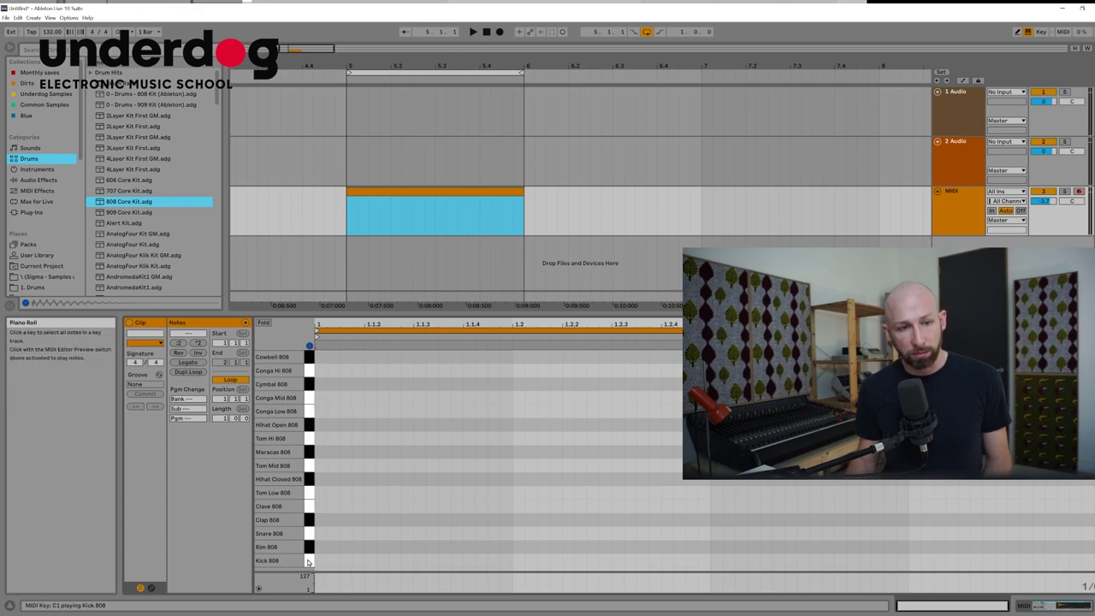
mouse_move(310, 565)
mouse_down()
mouse_move(310, 366)
mouse_move(310, 560)
mouse_up()
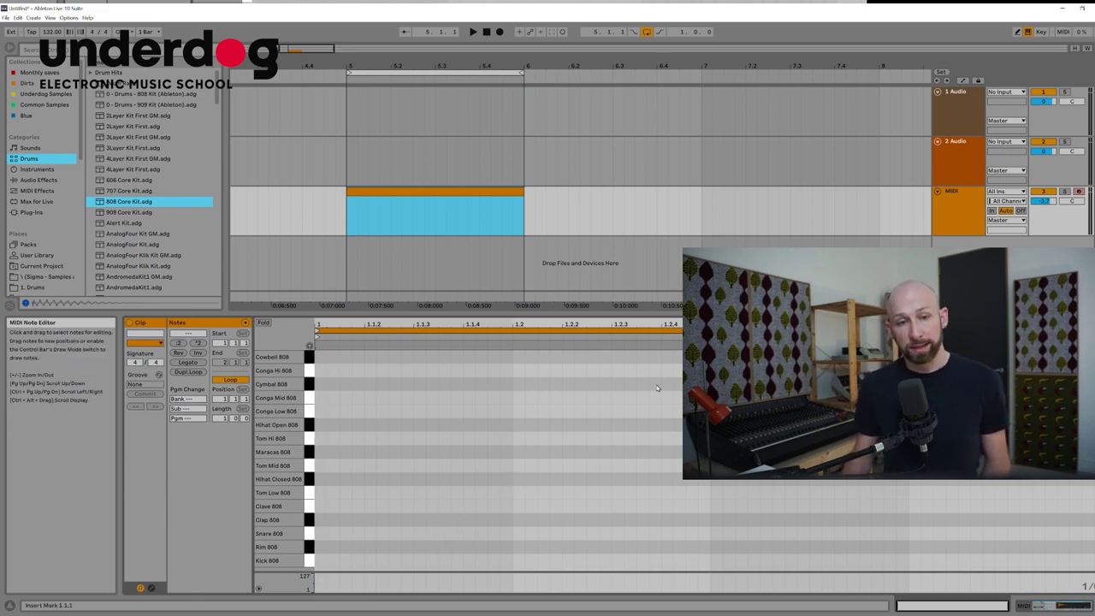
right_click(646, 445)
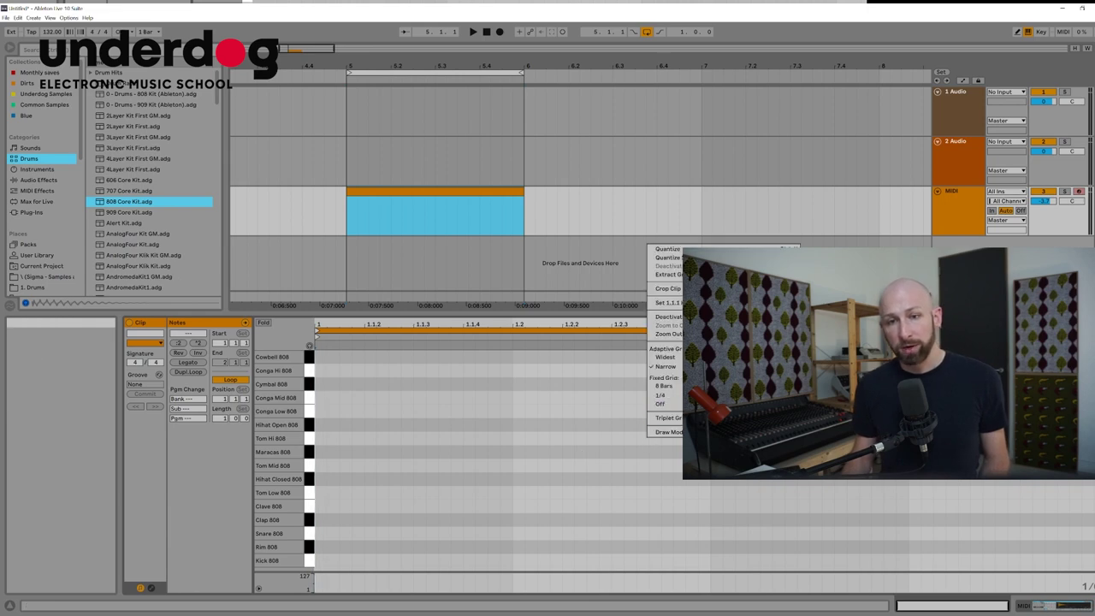
key(Escape)
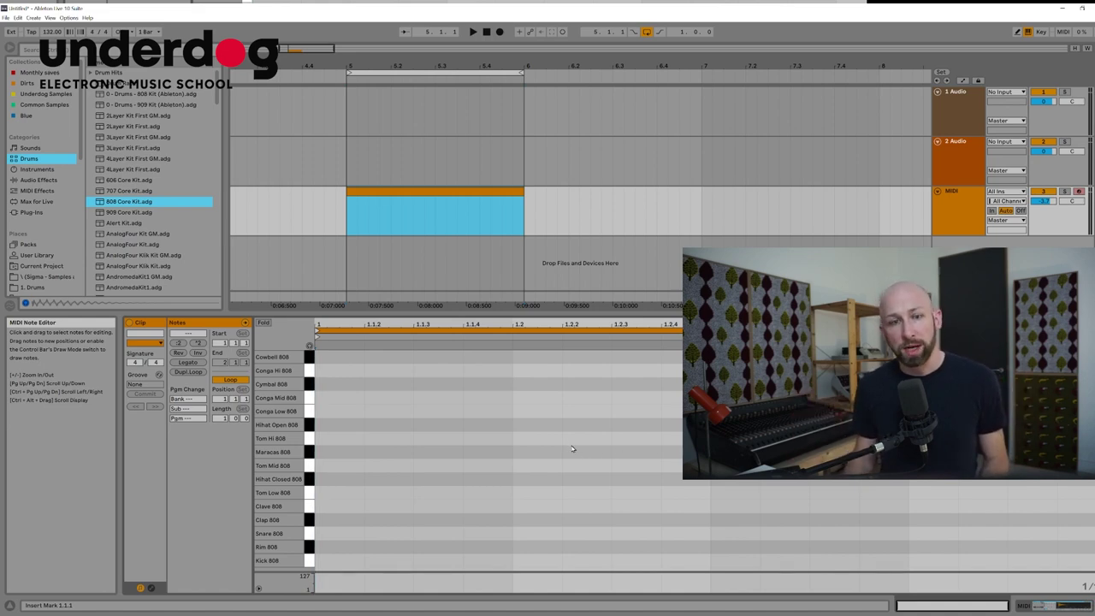
Add Kick 808 notes on all four beats of the clip and play back the loop from bar 5
double_click(334, 560)
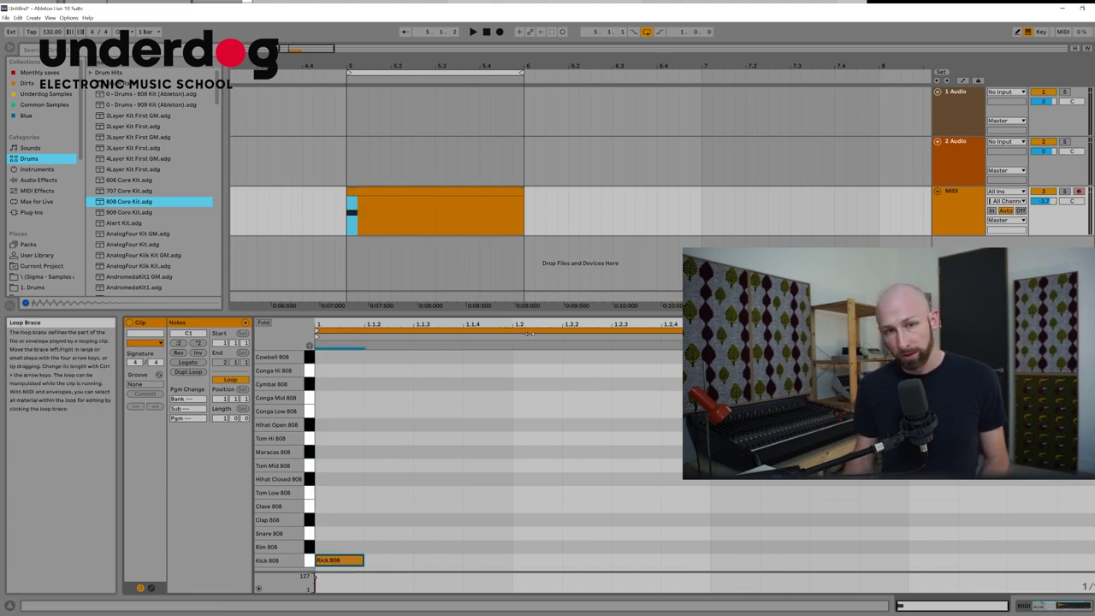
double_click(522, 561)
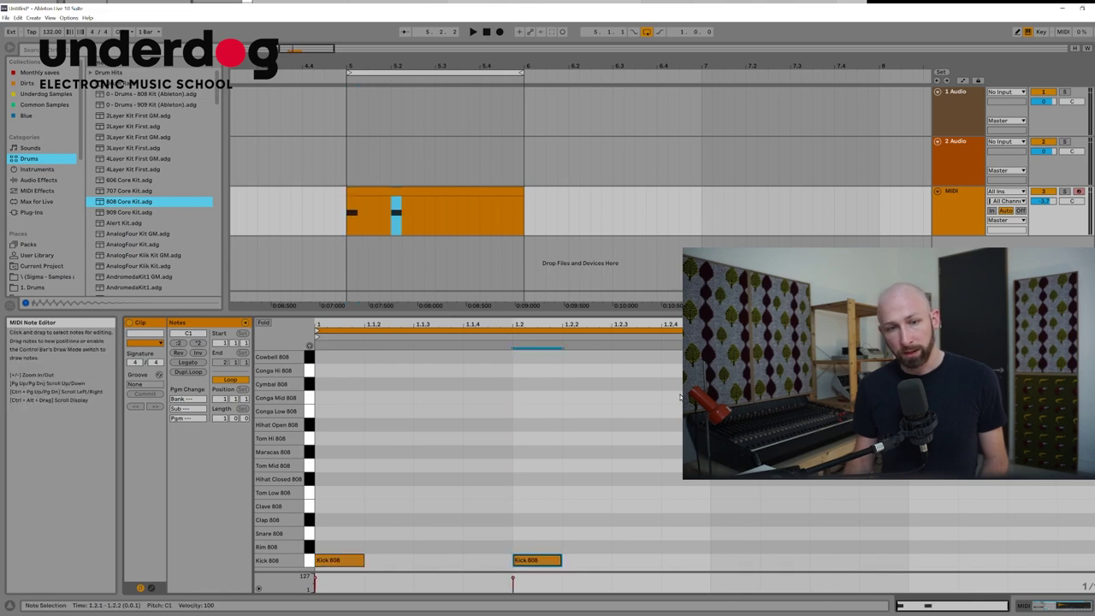
double_click(736, 560)
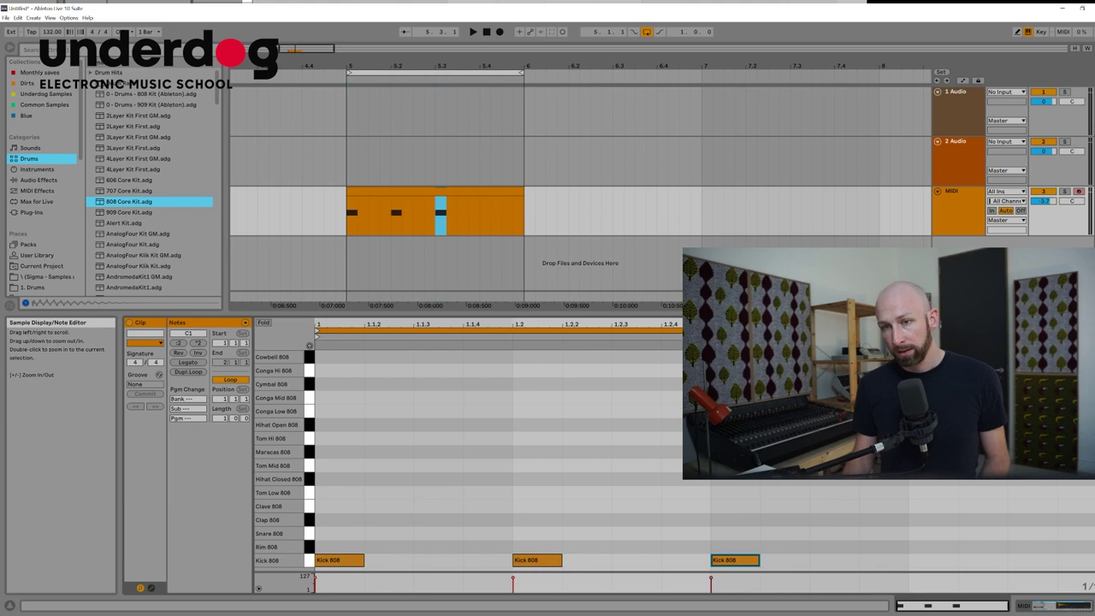
double_click(933, 560)
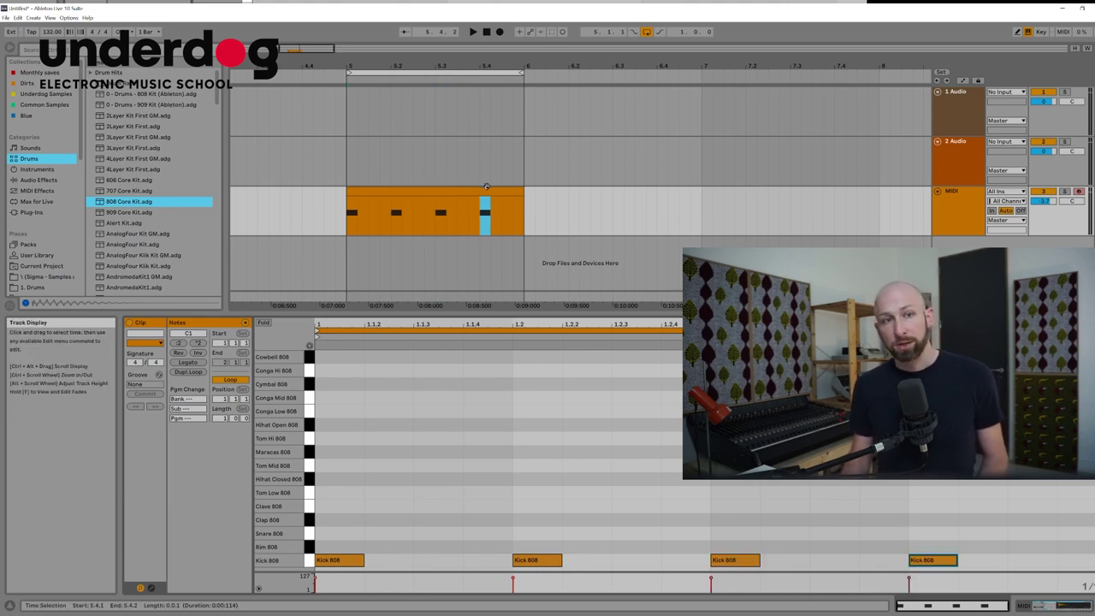
click(357, 220)
key(space)
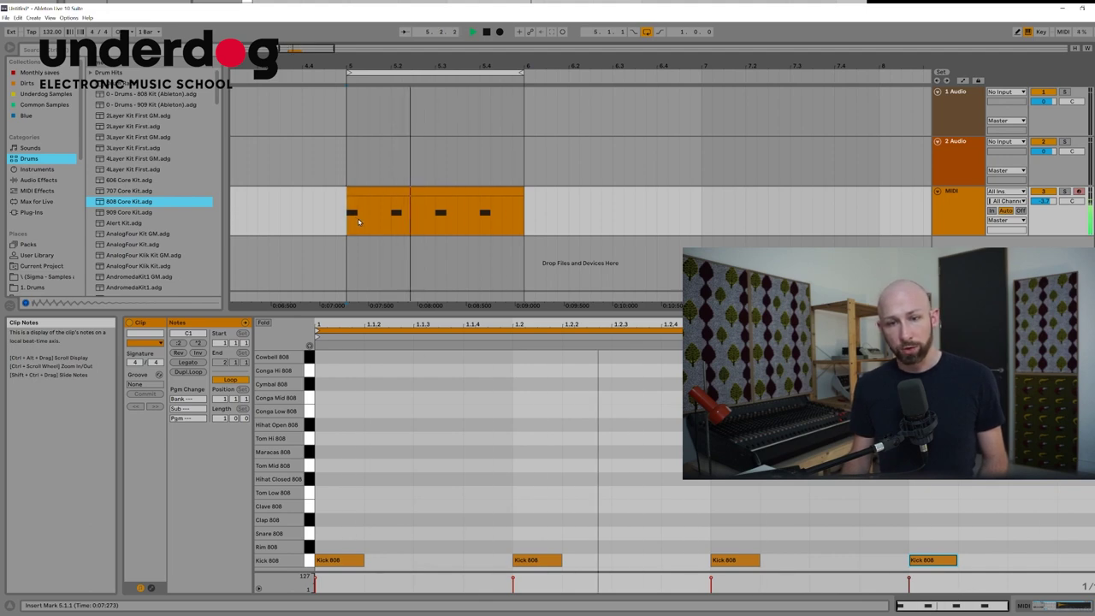
key(space)
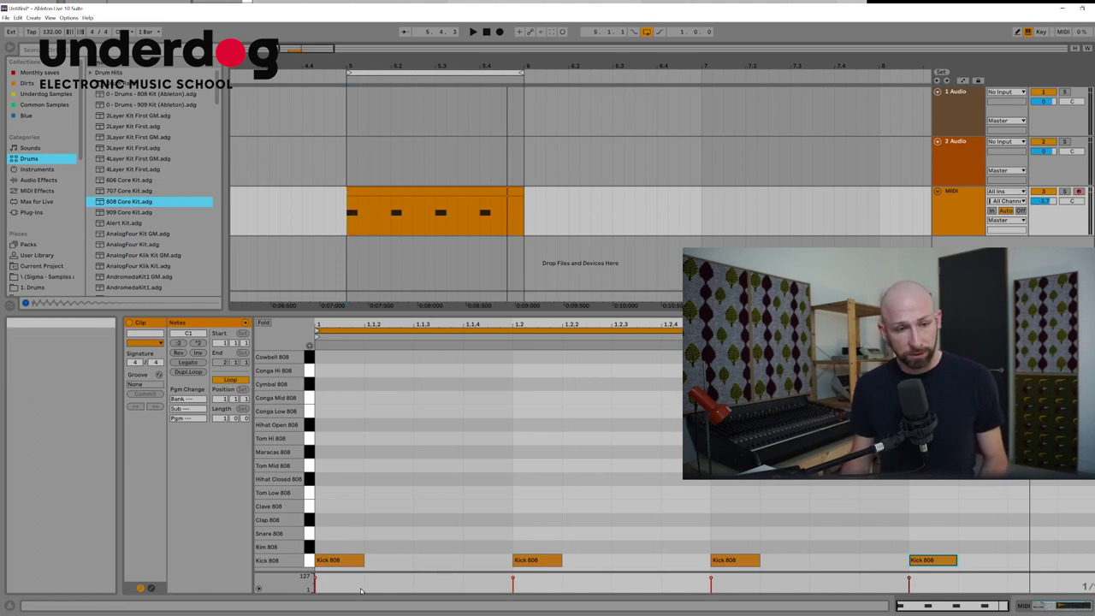
Add Clap 808 notes on beats 1.2 and 1.4 of the clip and play back the loop
click(936, 564)
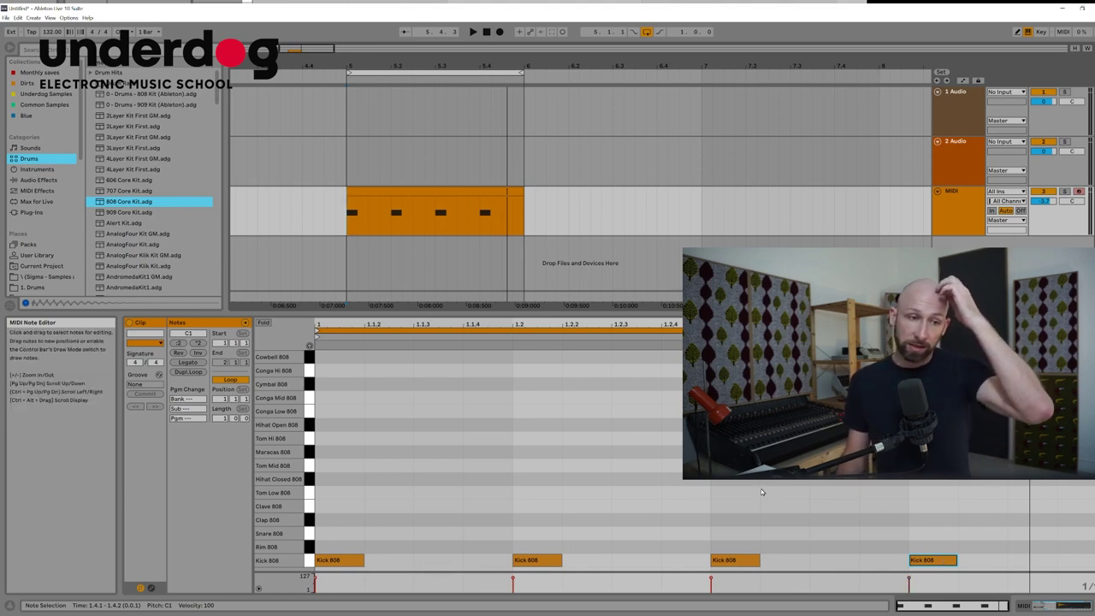
click(311, 522)
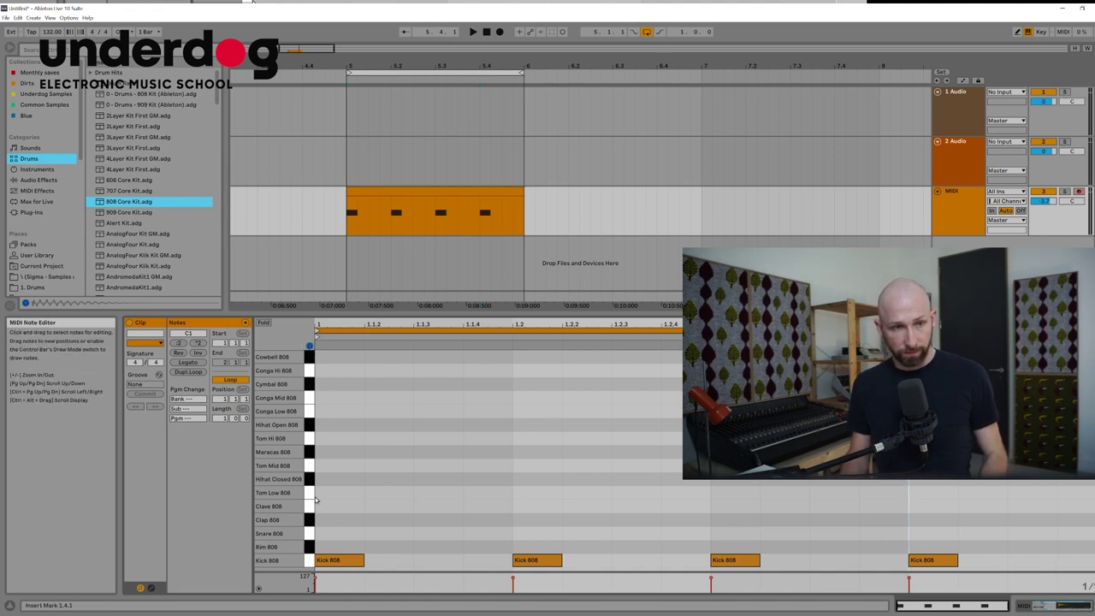
click(311, 522)
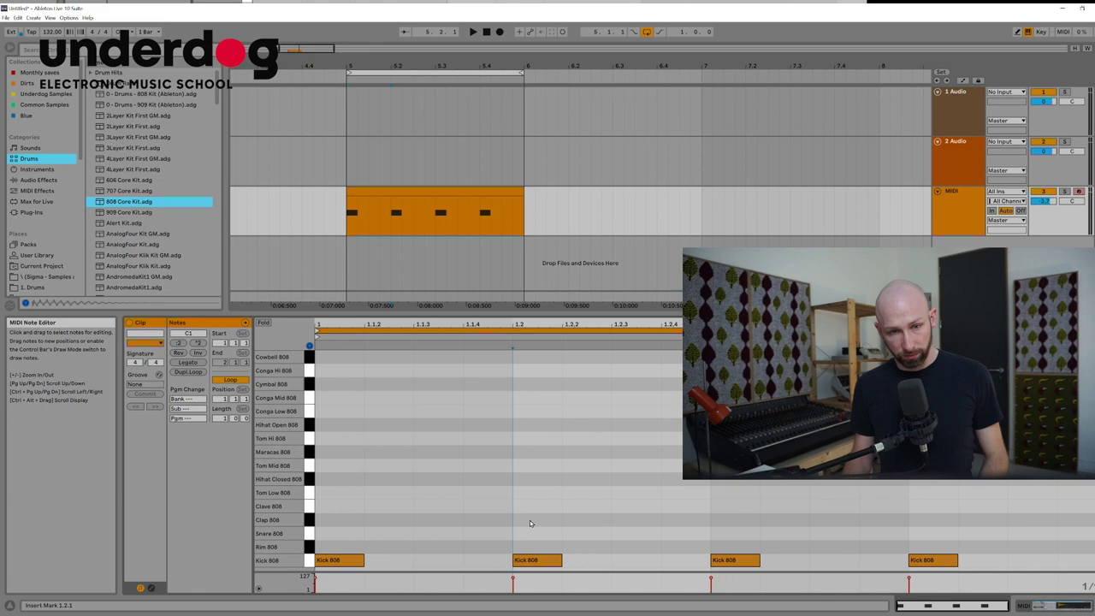
double_click(531, 520)
double_click(922, 519)
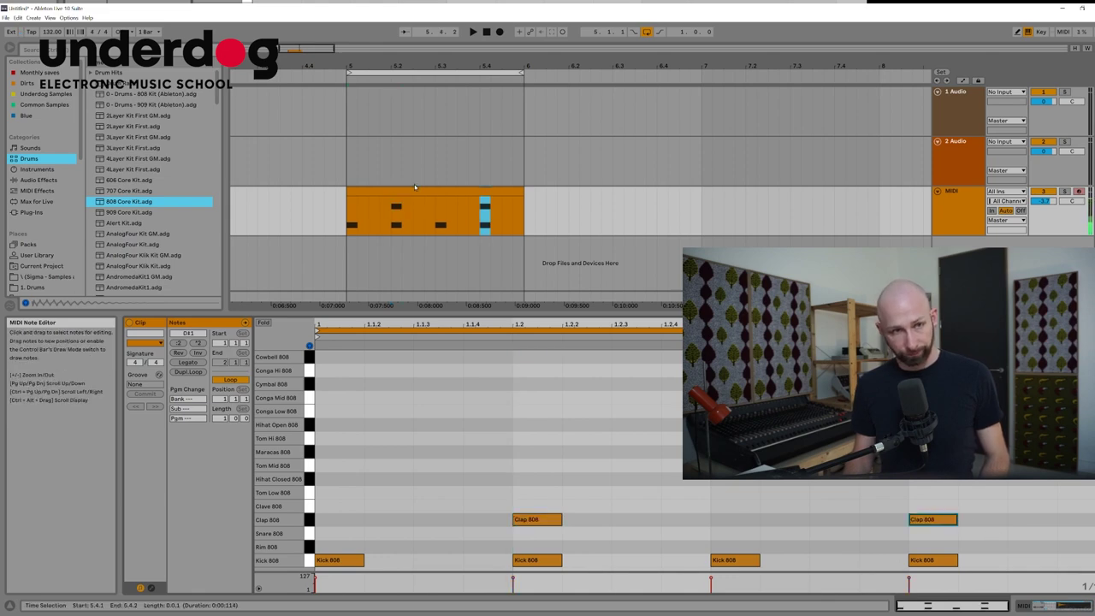
click(361, 258)
key(space)
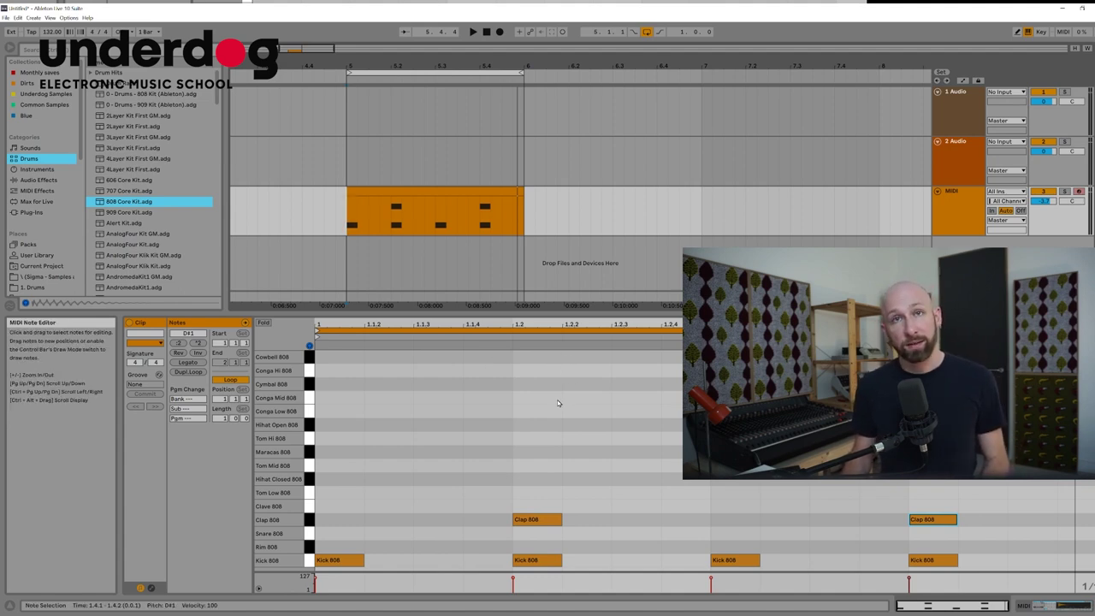
Audition the Hihat Open 808 and Hihat Closed 808 sounds from the piano roll
click(310, 430)
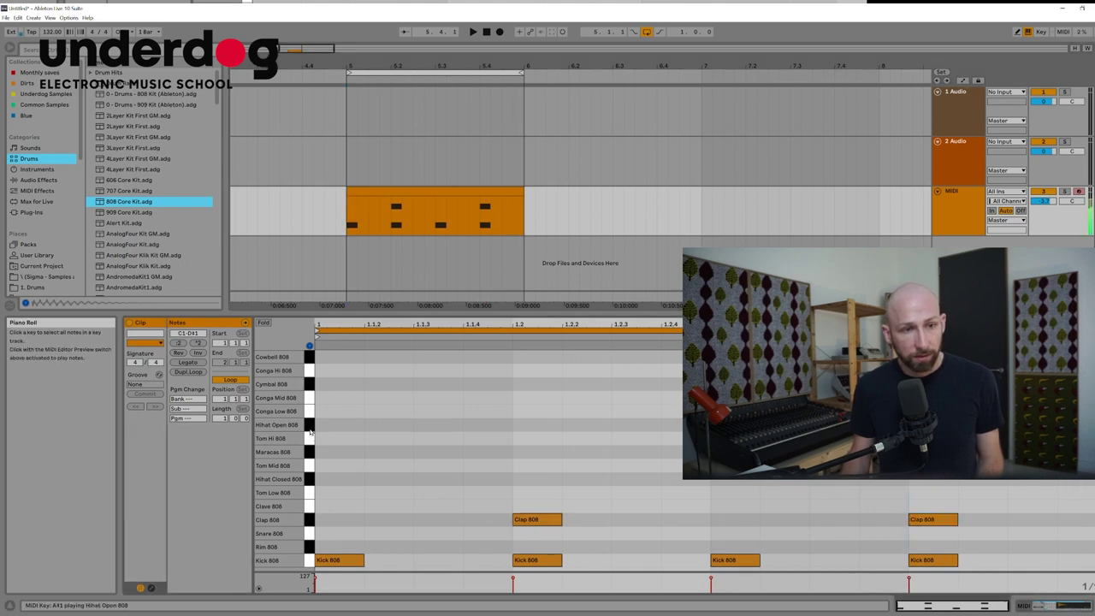
click(310, 431)
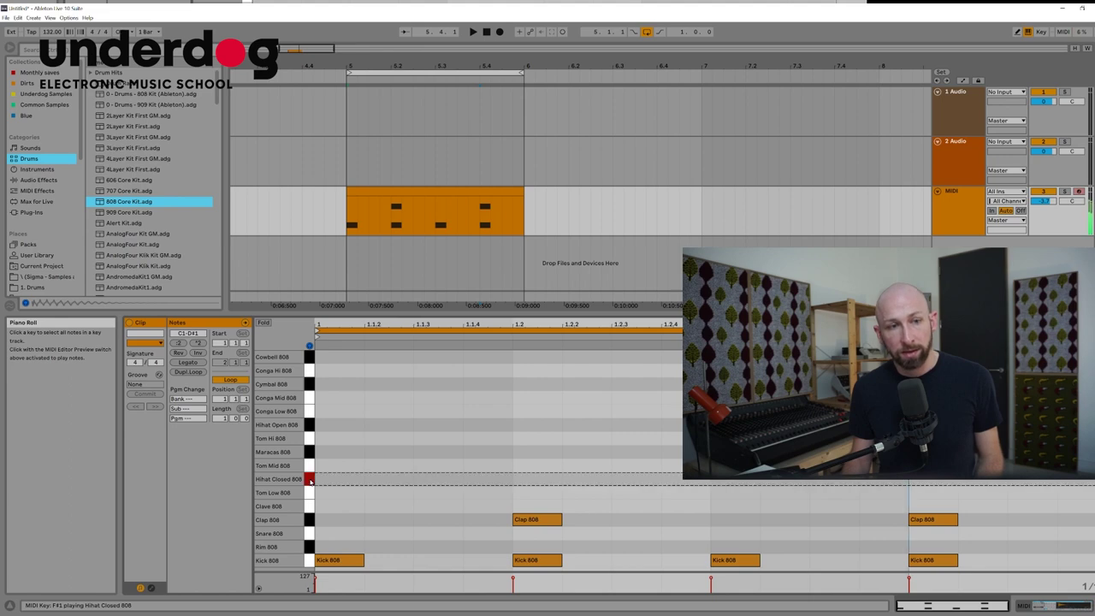
click(310, 428)
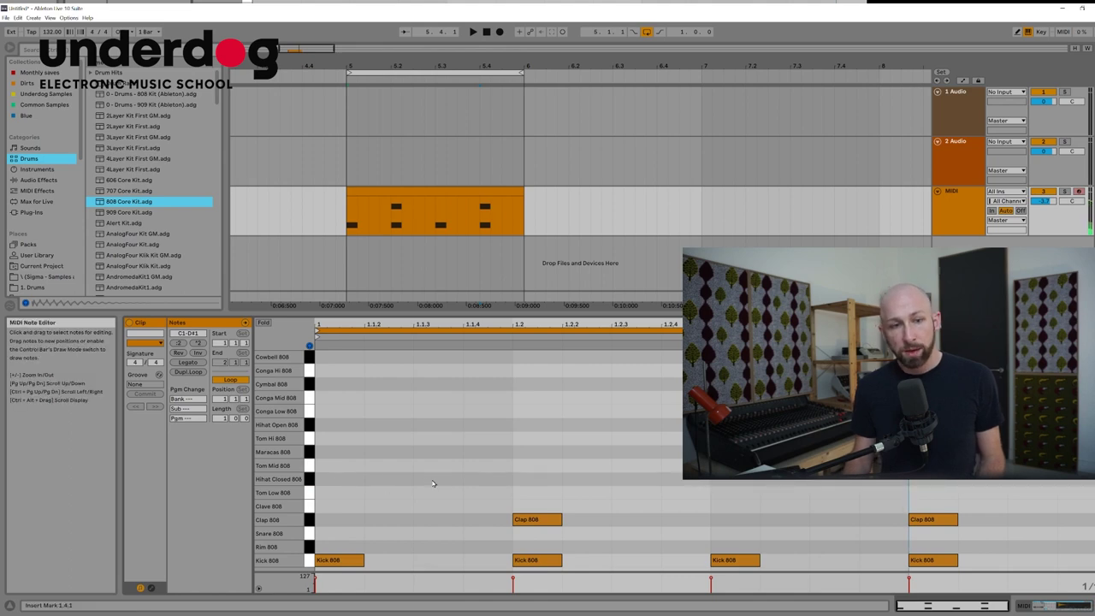
Add Hihat Closed 808 notes on the off-beats 1.1.3, 1.2.3, 1.3.3 and 1.4.3 of the clip and play back the loop
click(341, 561)
click(527, 562)
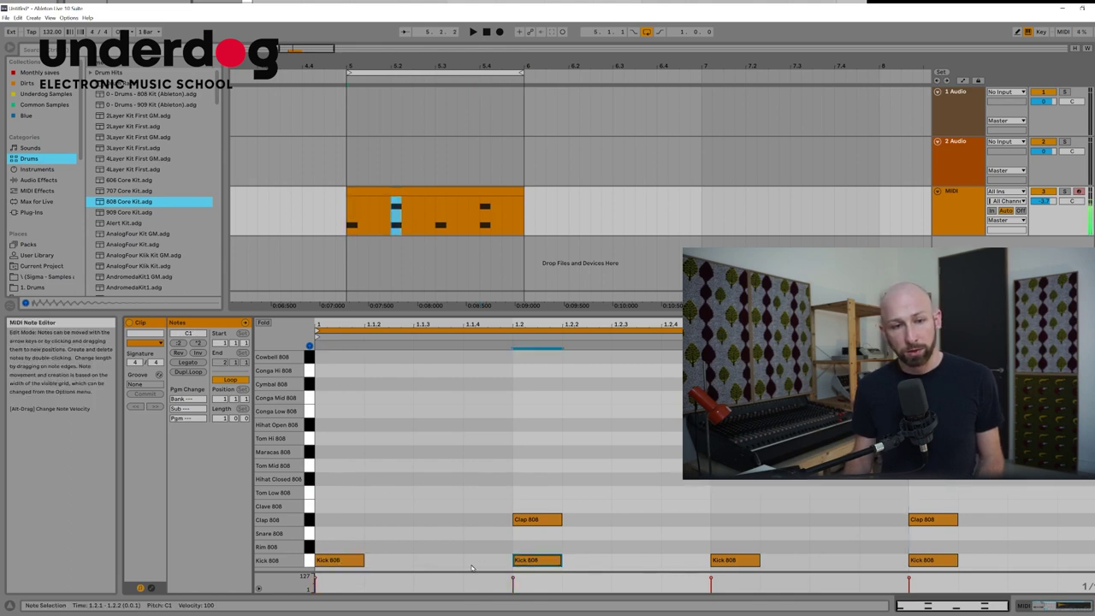
double_click(440, 479)
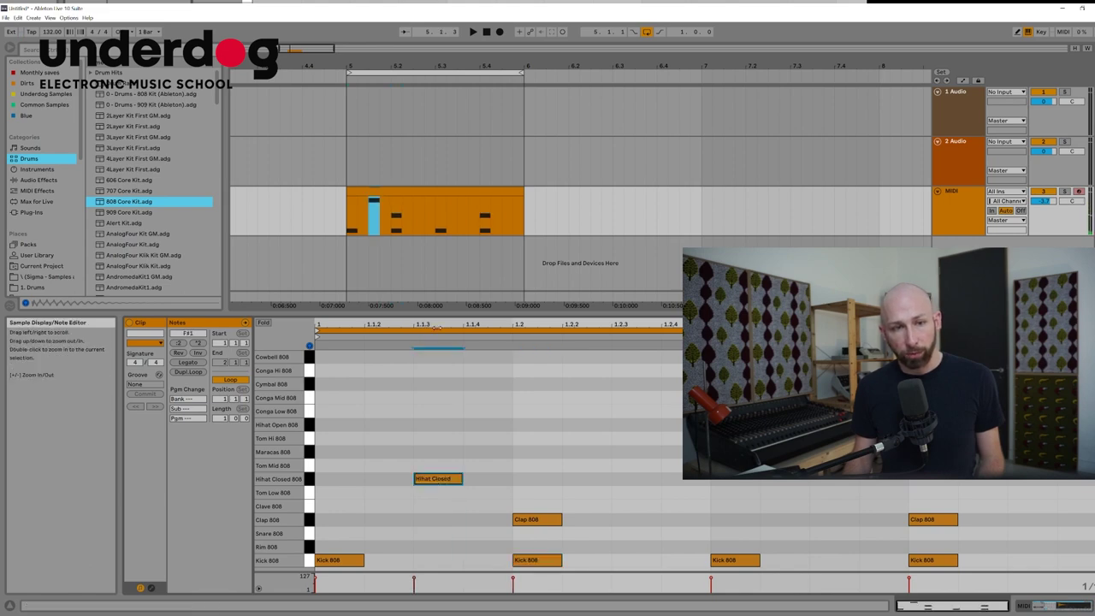
double_click(634, 479)
double_click(833, 481)
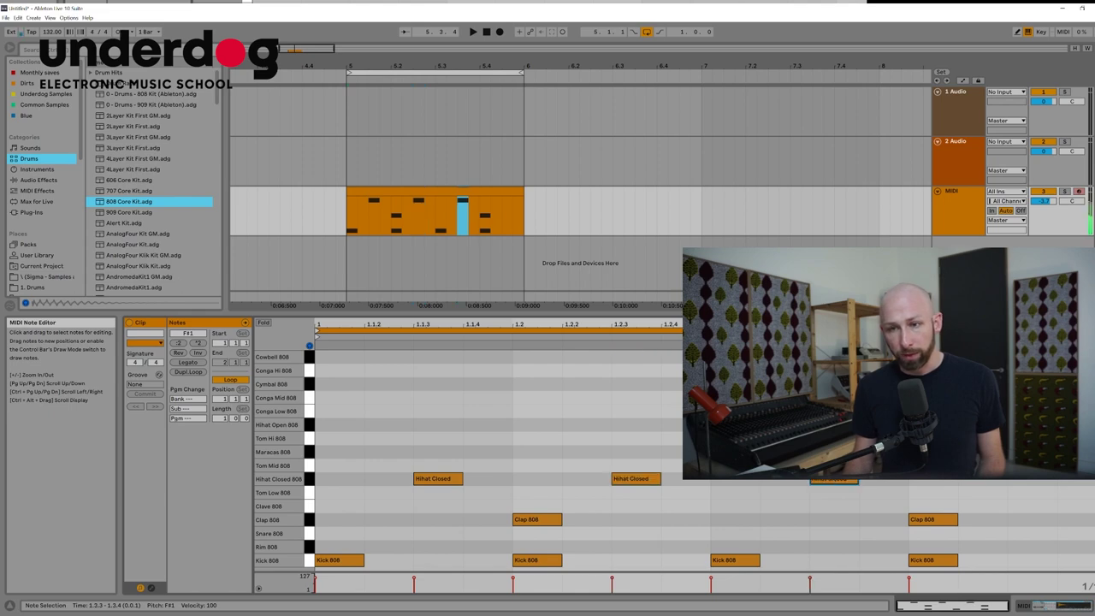
click(1033, 482)
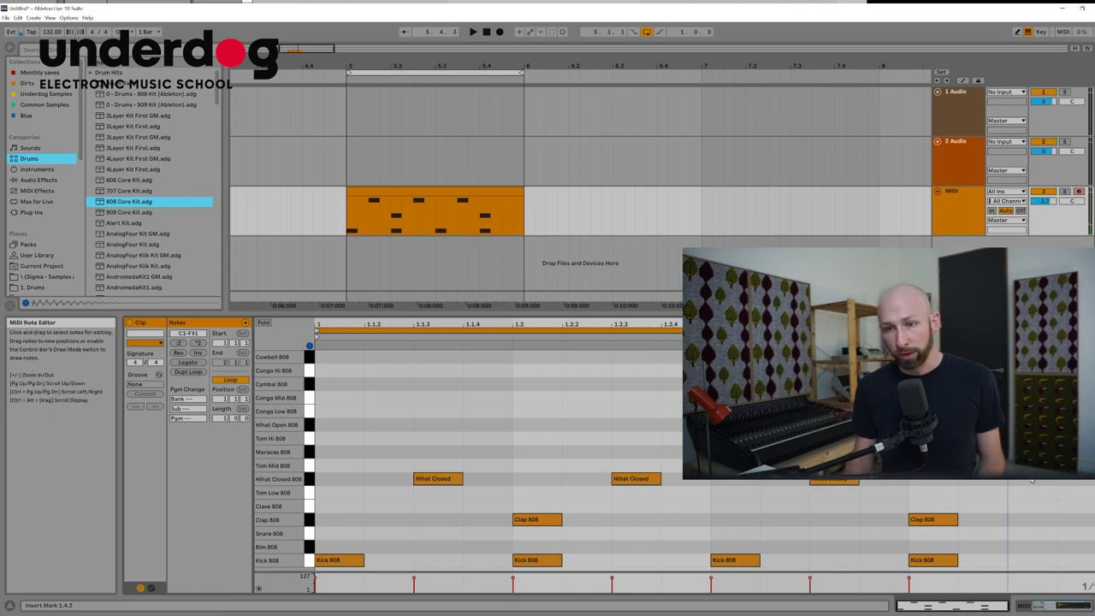
double_click(1032, 482)
key(space)
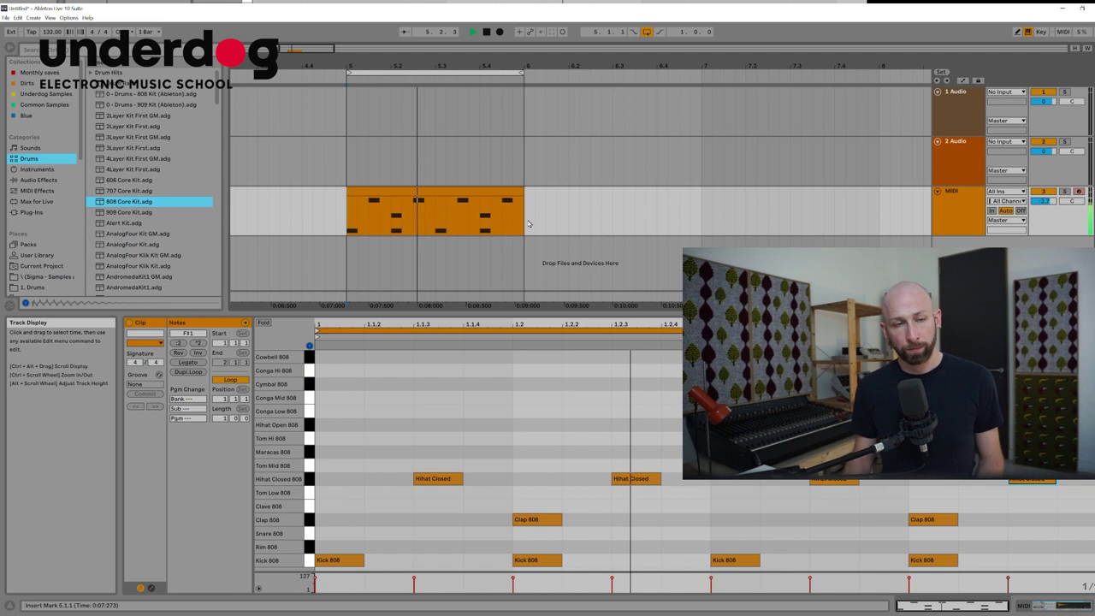
key(space)
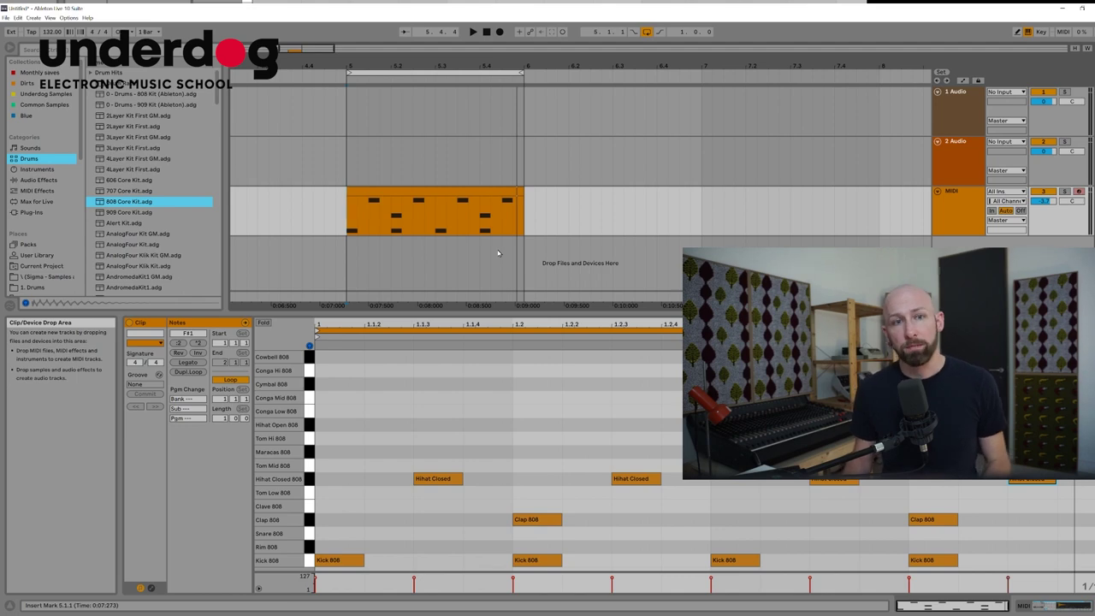
Deactivate the MIDI track that holds the one-bar drum clip
click(526, 210)
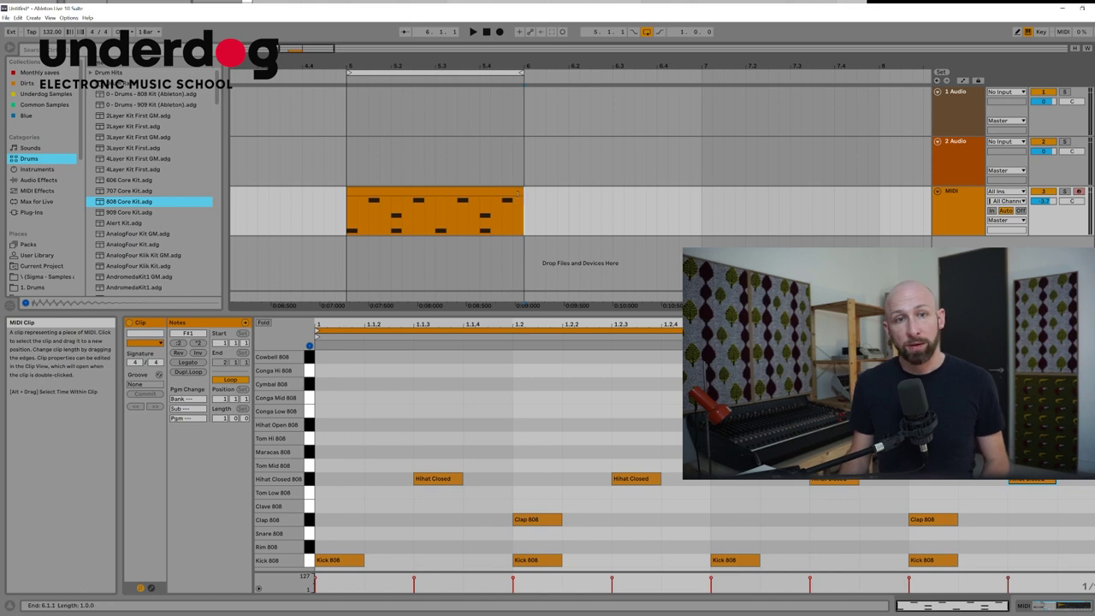
mouse_move(521, 195)
mouse_down()
mouse_move(879, 195)
mouse_move(523, 195)
mouse_up()
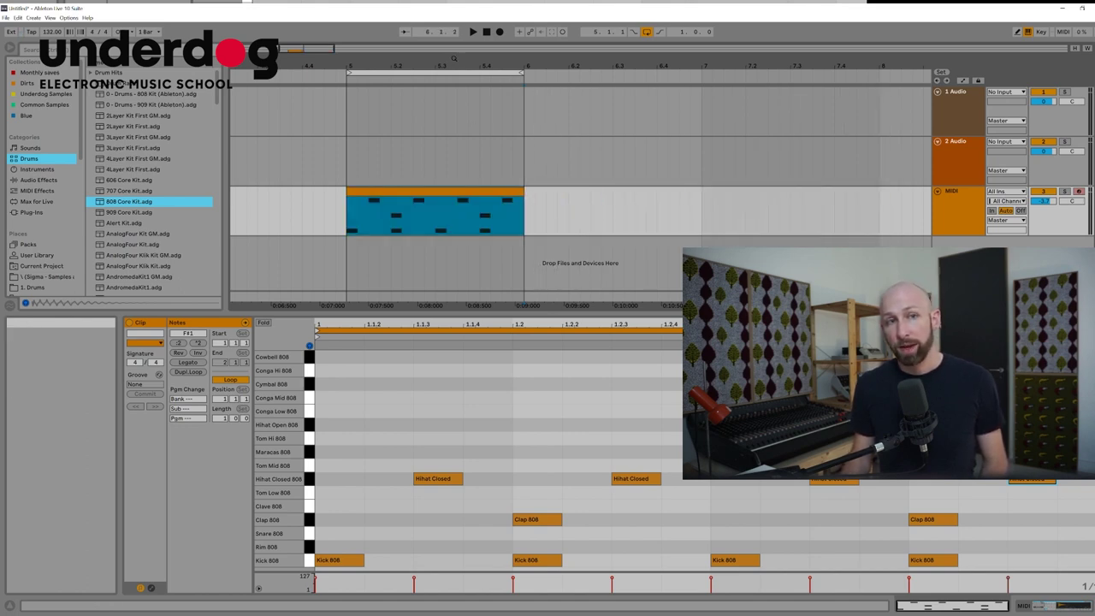
drag(454, 58, 457, 54)
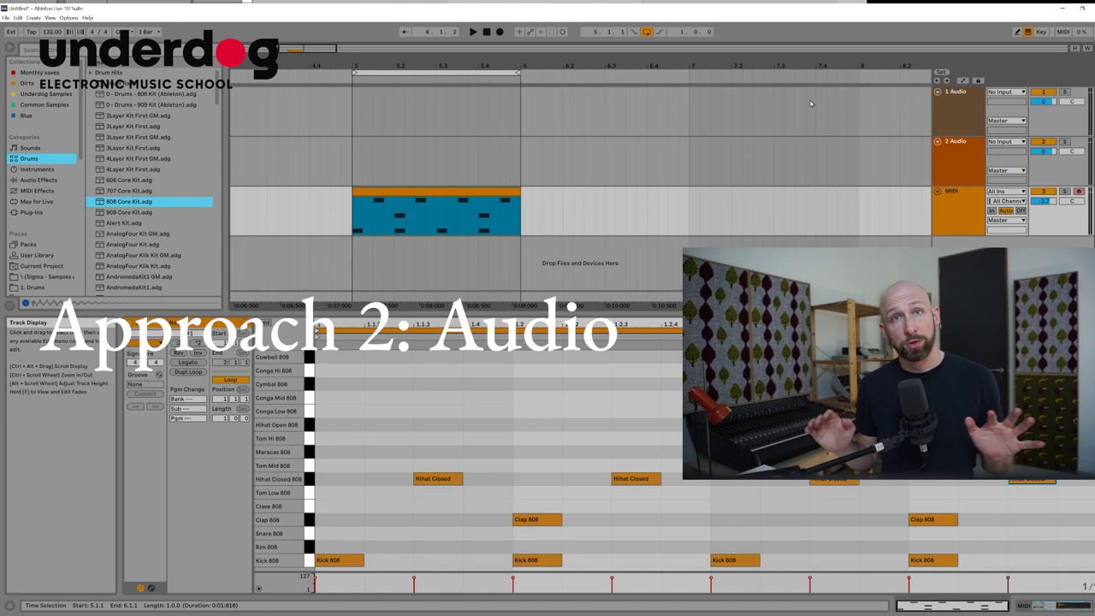
click(1049, 193)
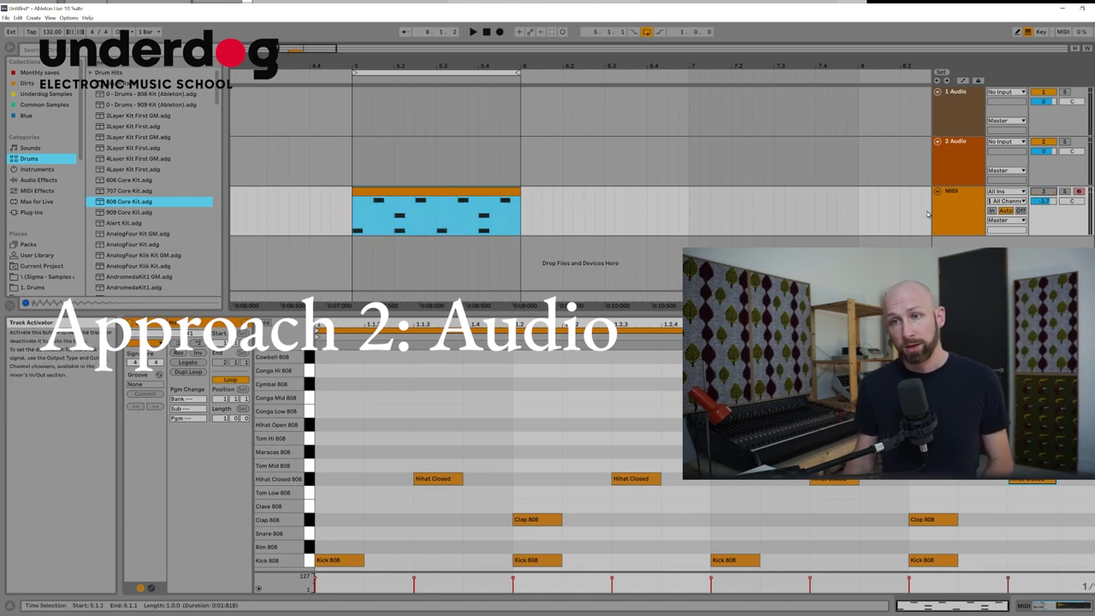
click(974, 194)
click(971, 155)
click(971, 109)
click(970, 156)
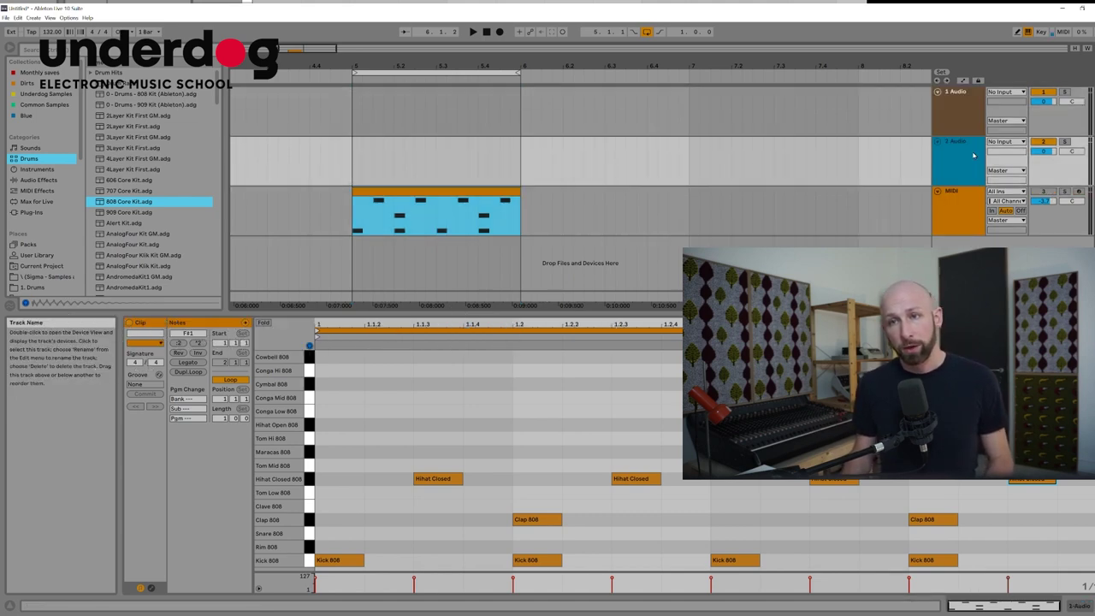
click(971, 107)
click(970, 156)
click(970, 109)
click(967, 161)
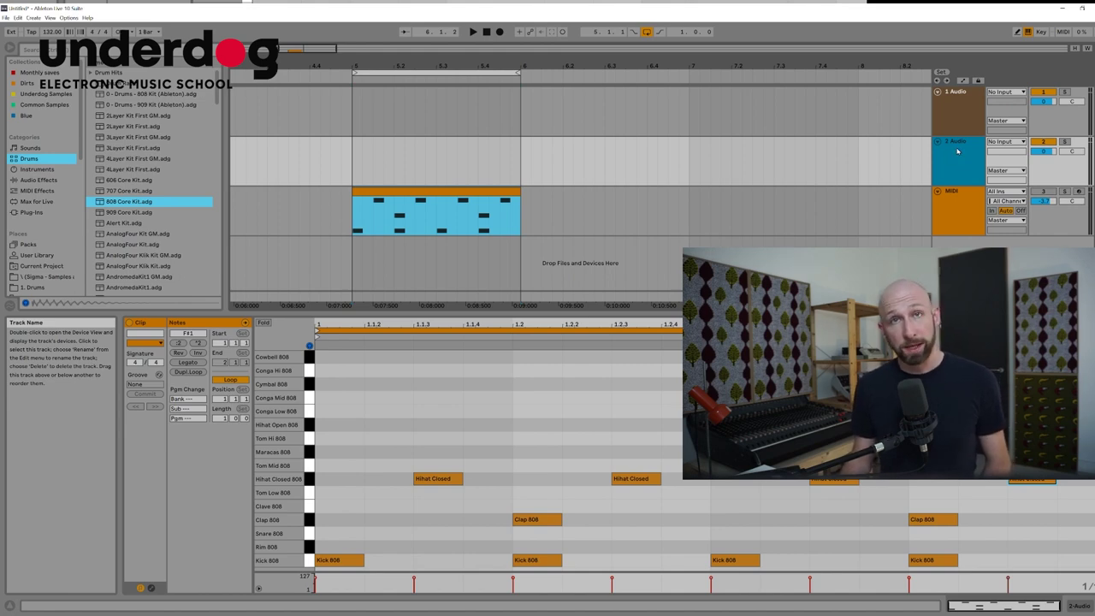
Show the drum sample folders of the Sigma samples place with the 808 folder collapsed, and select the 2 Audio track
click(39, 279)
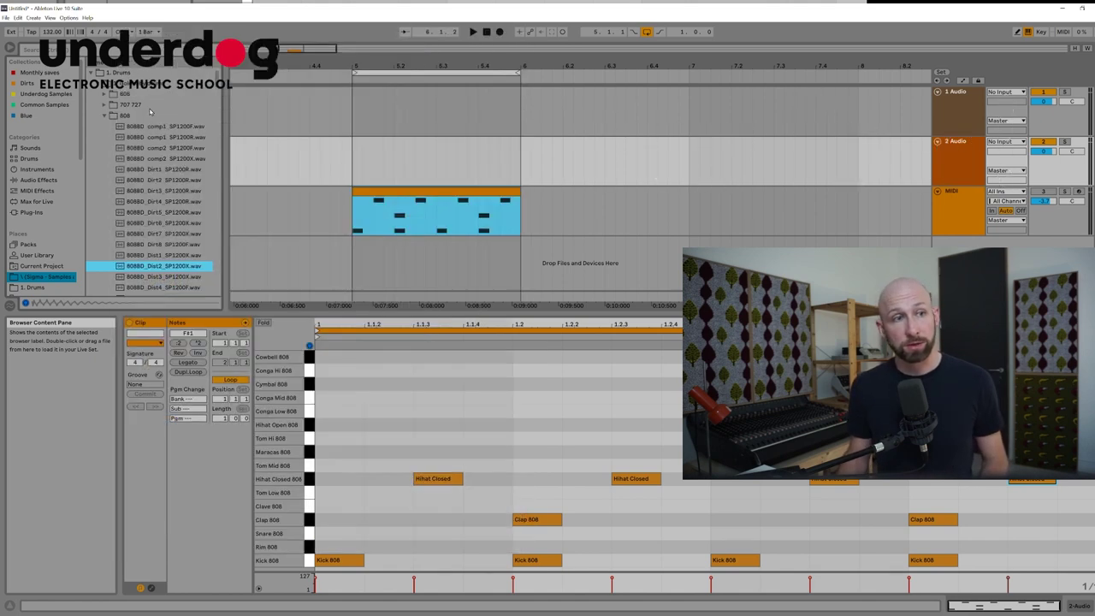
click(103, 114)
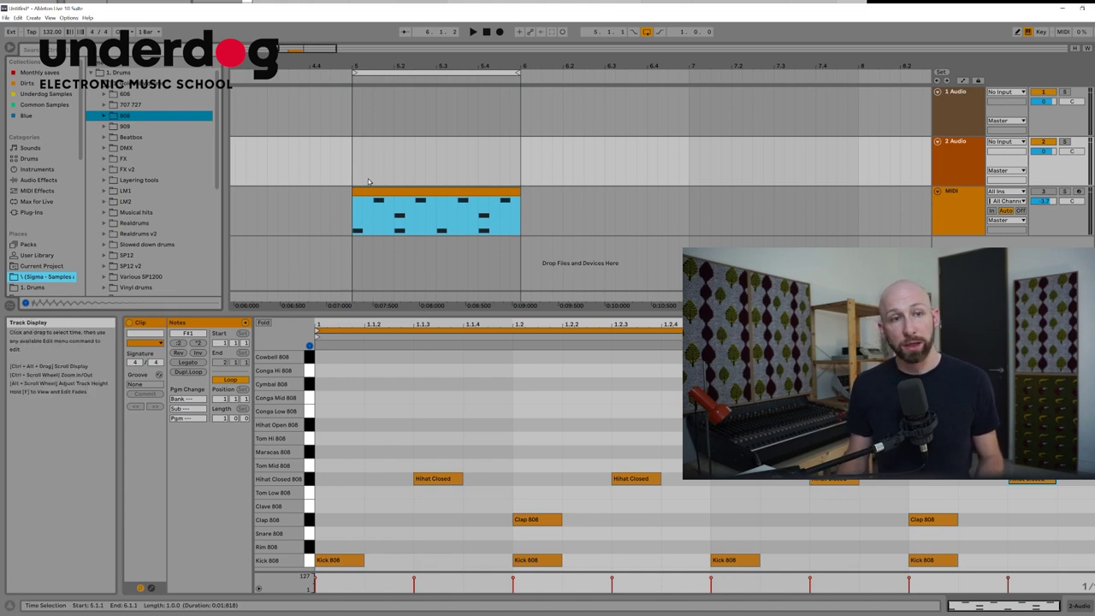
click(938, 211)
click(970, 157)
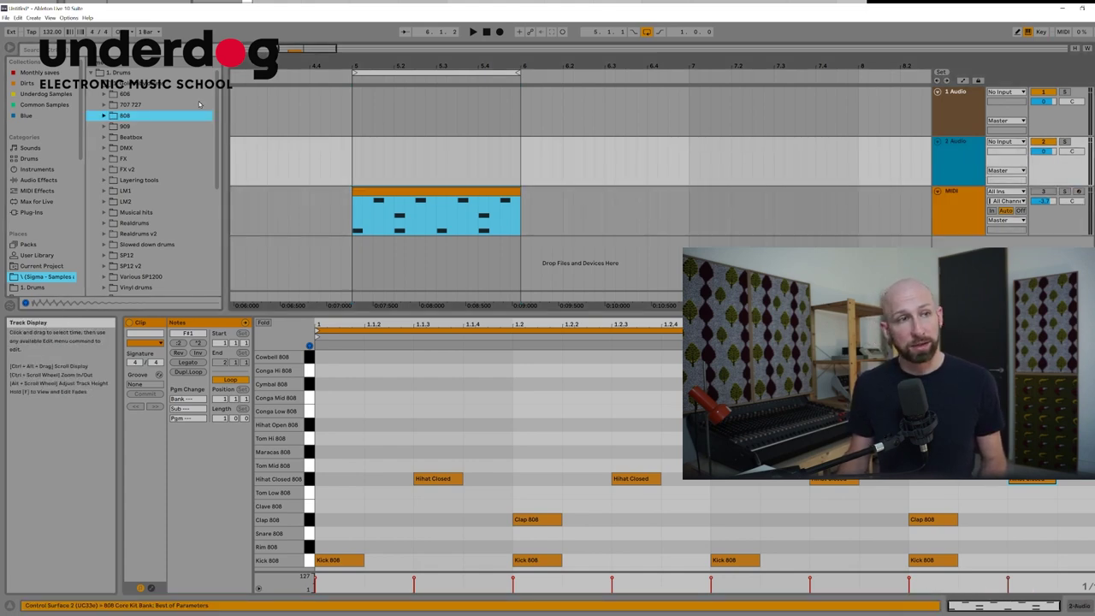
Expand the 808 folder of the drum samples and audition its 808BD kick samples
click(104, 115)
key(Down)
key(Down)
key(Down)
key(Down)
key(Down)
key(Down)
key(Down)
key(Down)
key(Down)
key(Down)
key(Down)
key(Down)
key(Down)
key(Down)
key(Down)
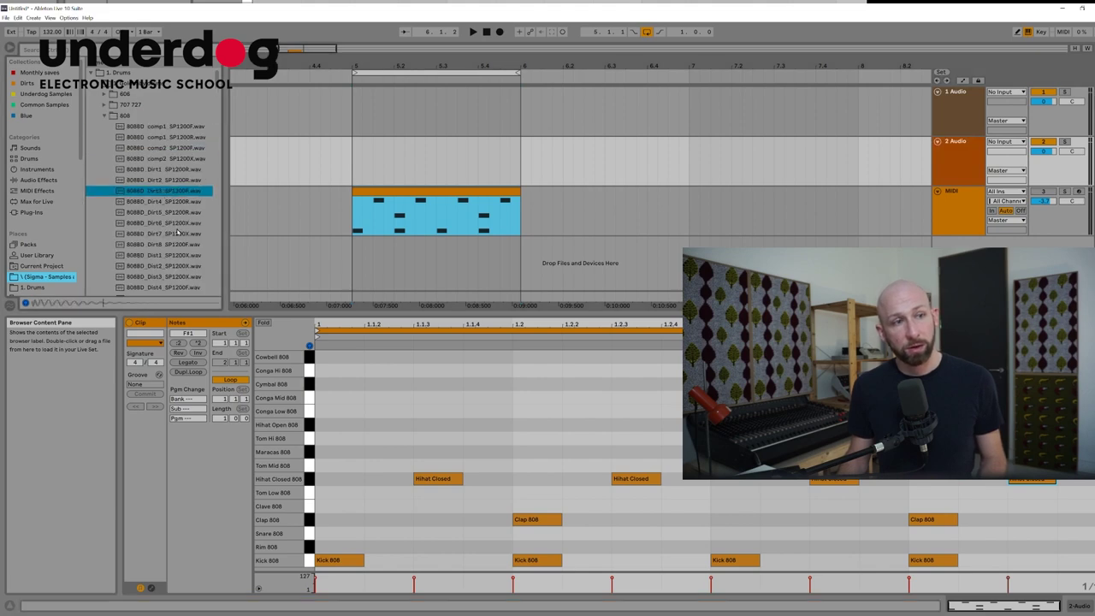
scroll(175, 225, down, 1)
click(163, 126)
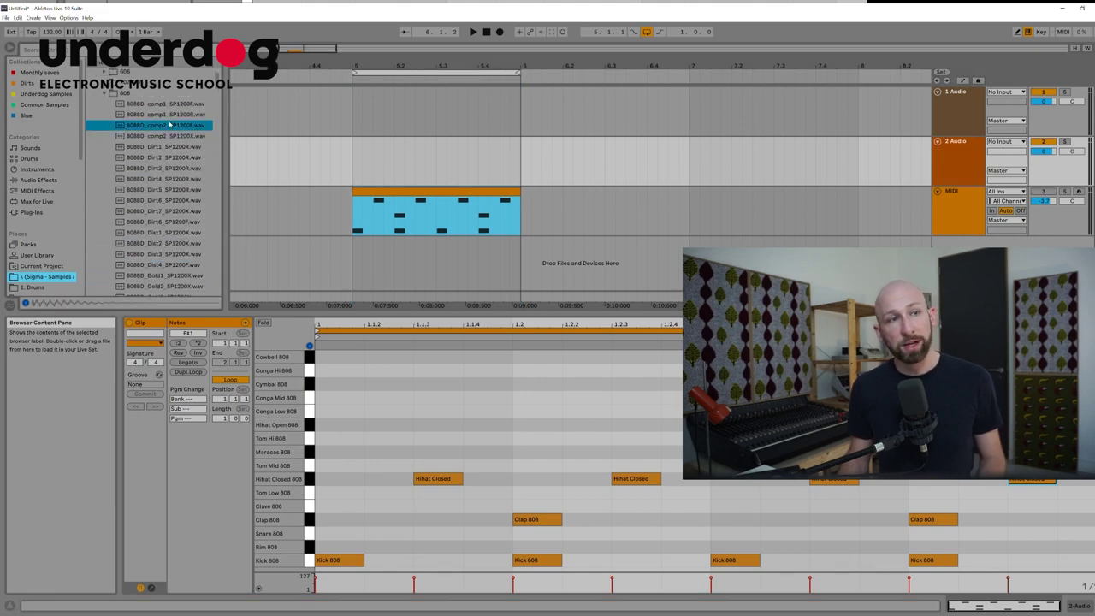
click(168, 104)
click(168, 97)
click(170, 136)
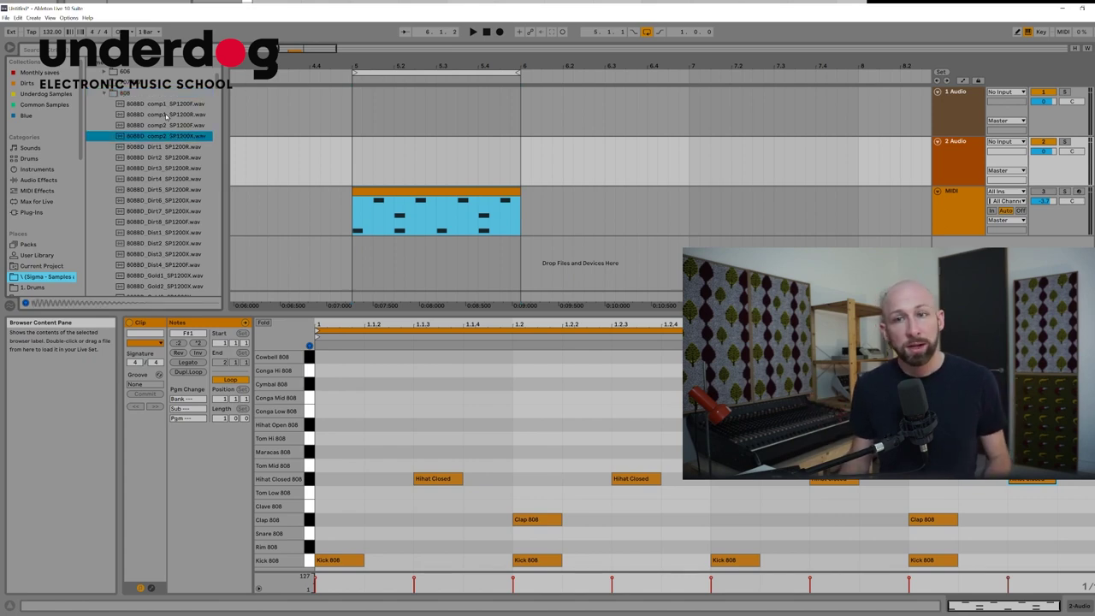
key(z)
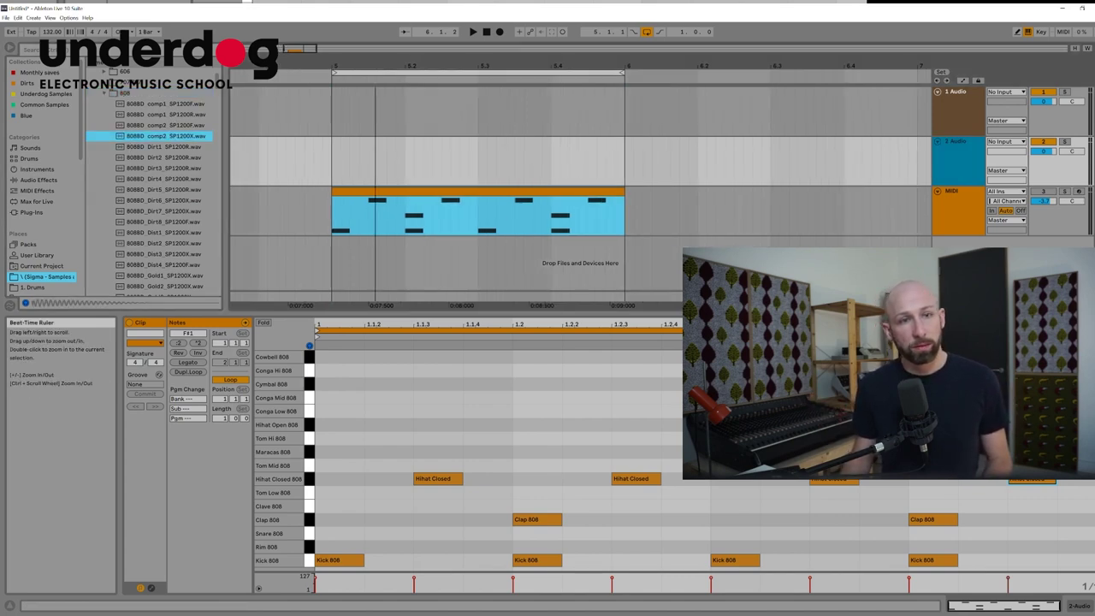
click(328, 224)
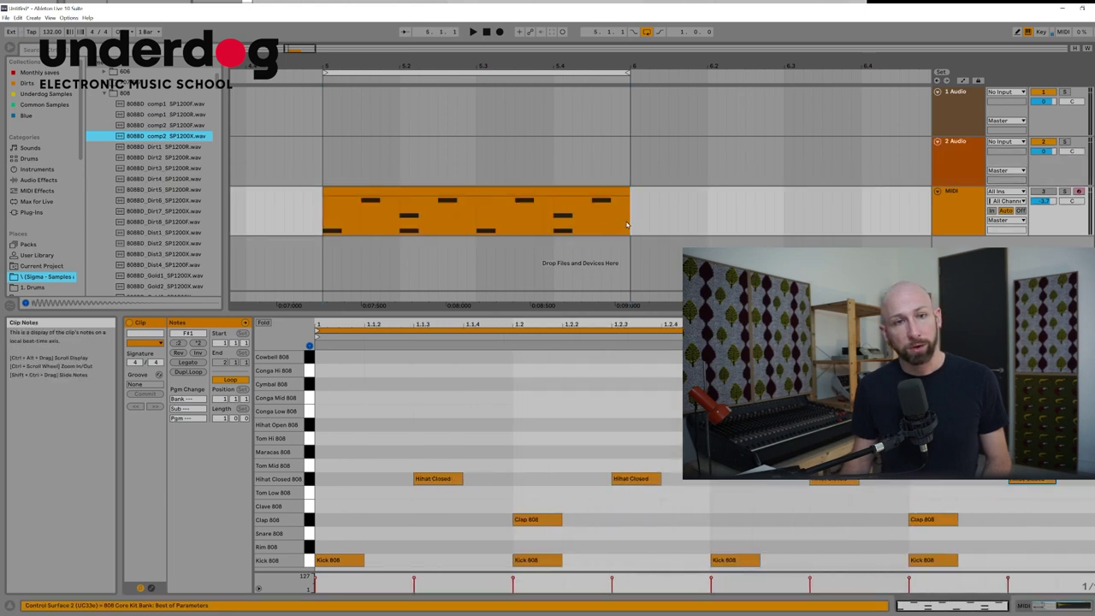
drag(326, 221, 572, 214)
click(592, 213)
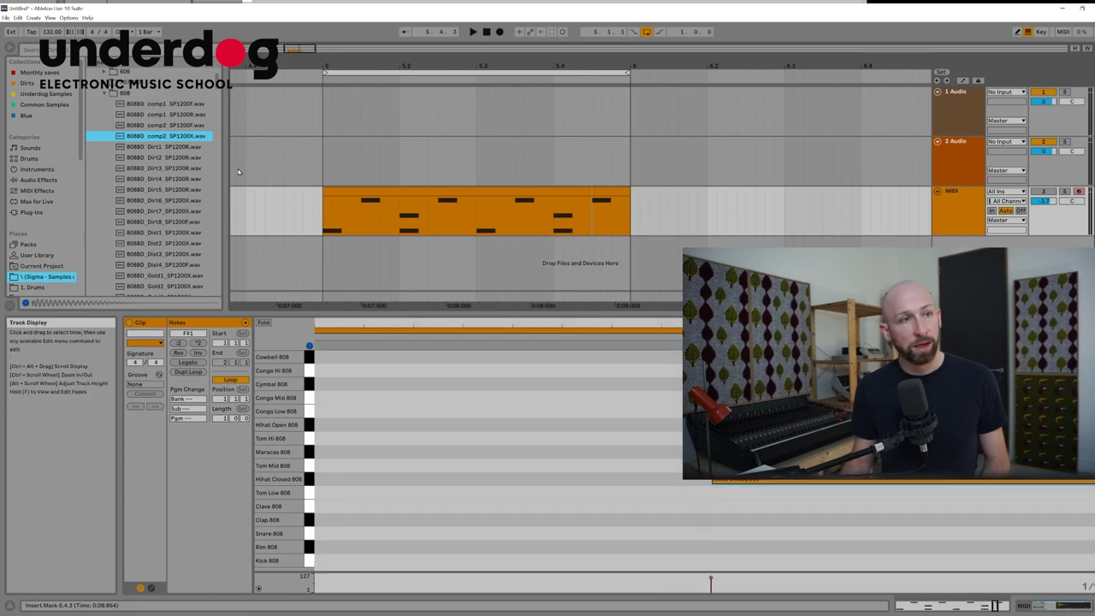
Place the 808BD_Dirt6_SP1200X.wav kick sample on the first audio track at the start of bar 5
click(154, 200)
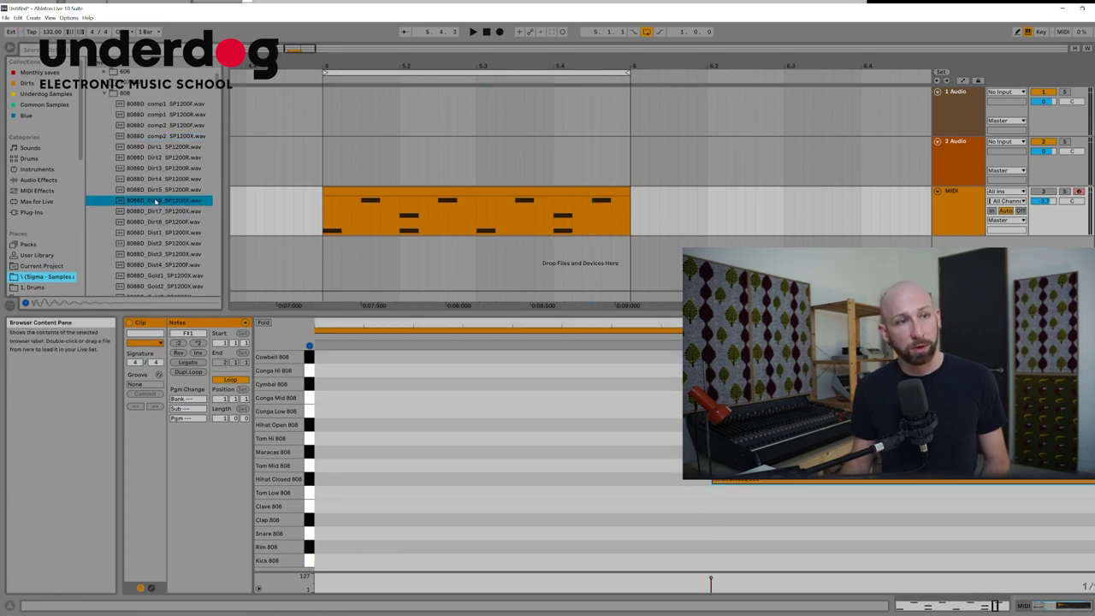
drag(154, 201, 324, 115)
click(335, 104)
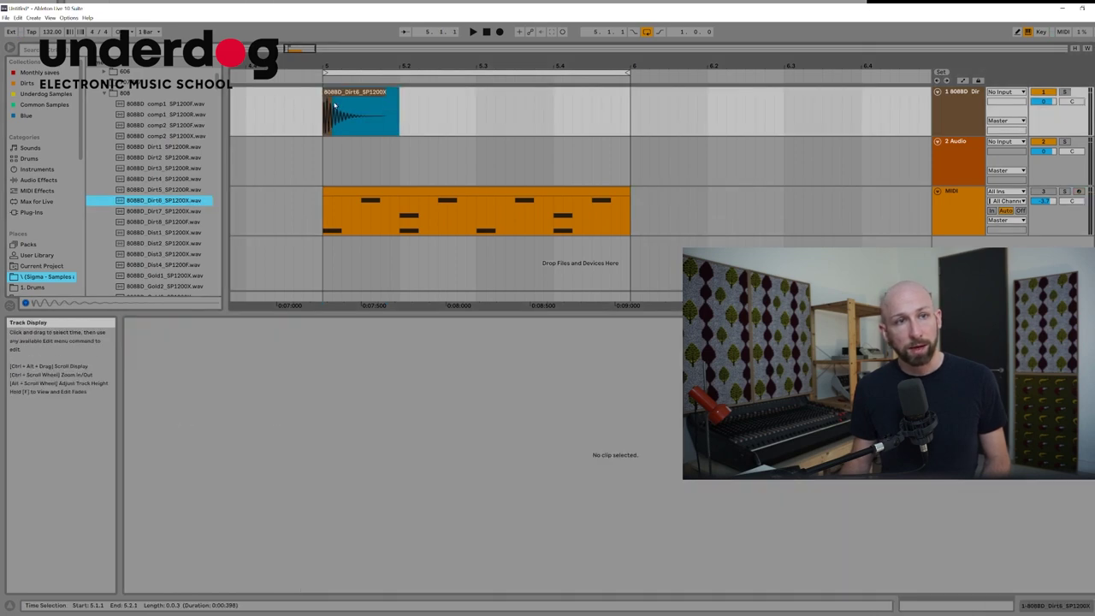
click(341, 94)
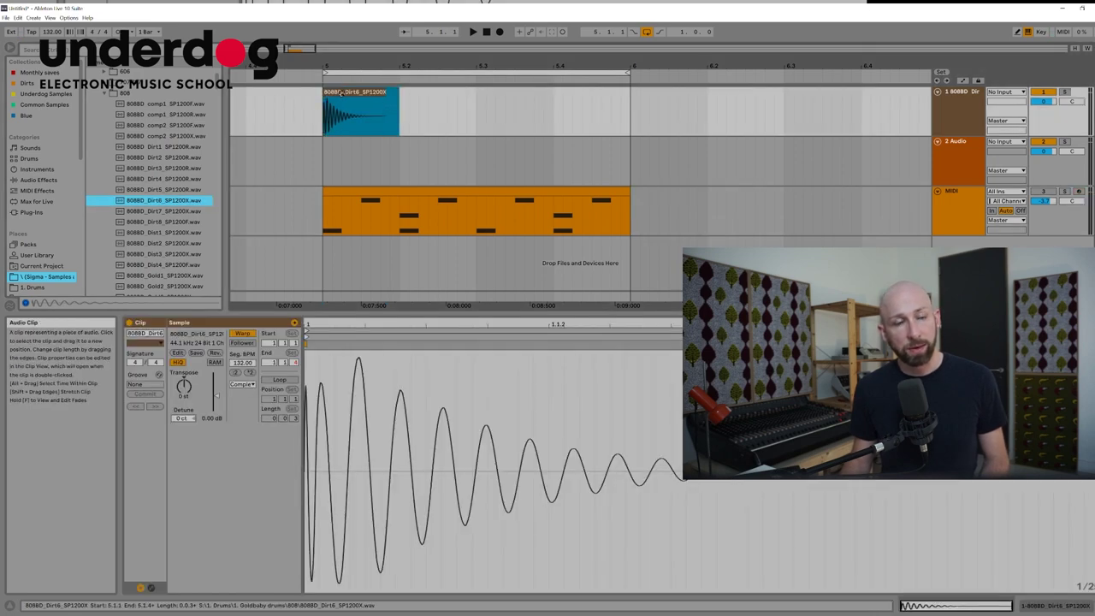
Copy the kick audio clip to beats 5.2, 5.3 and 5.4 on the first audio track
key(ctrl+d)
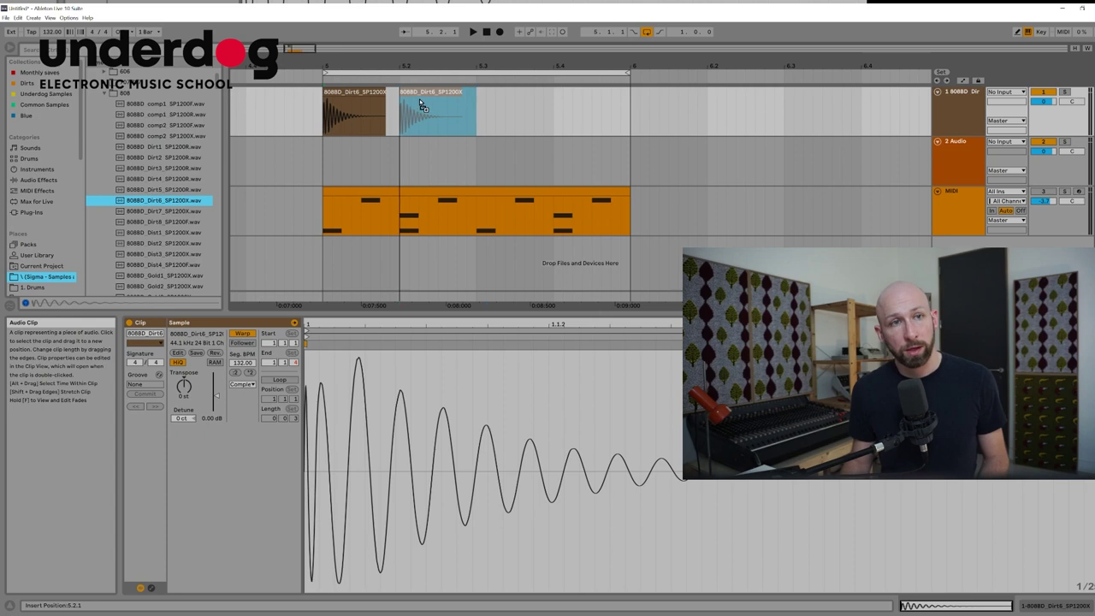
right_click(419, 96)
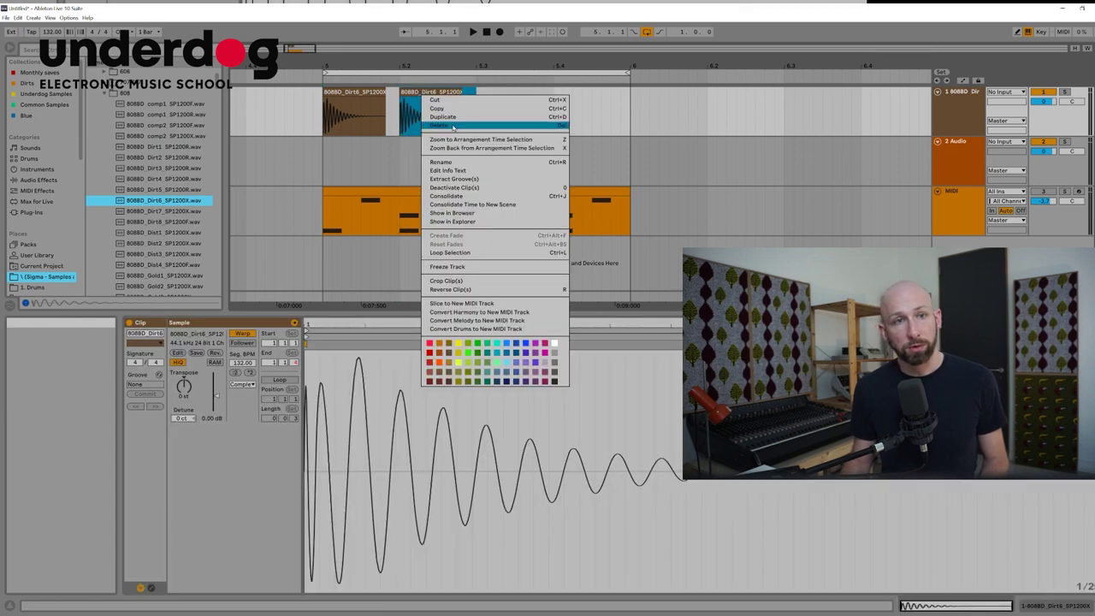
click(474, 106)
right_click(475, 106)
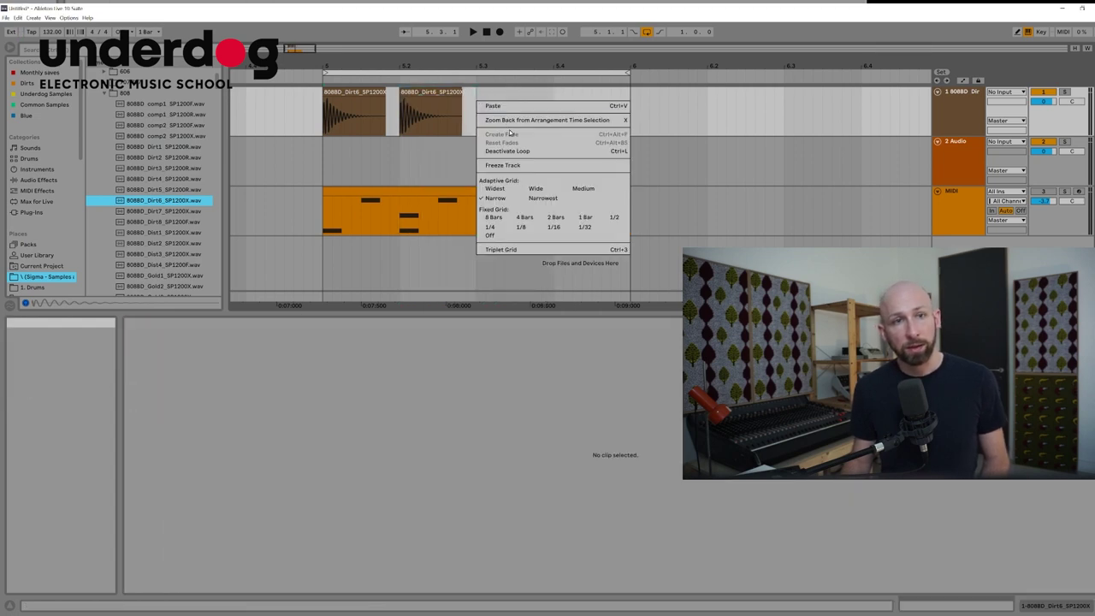
click(521, 111)
drag(545, 106, 480, 104)
right_click(480, 104)
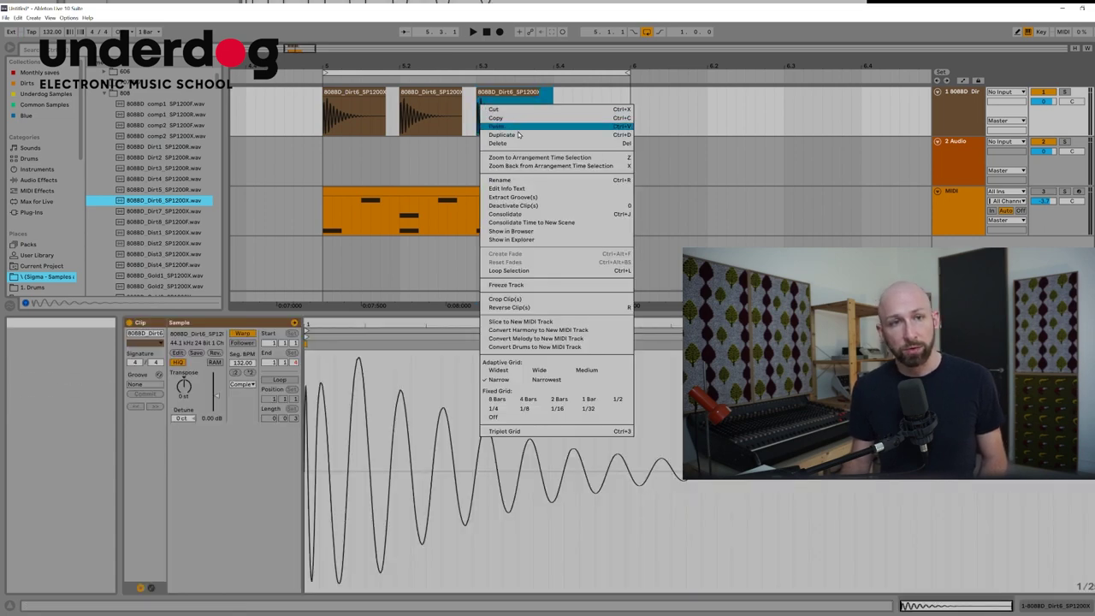
click(503, 134)
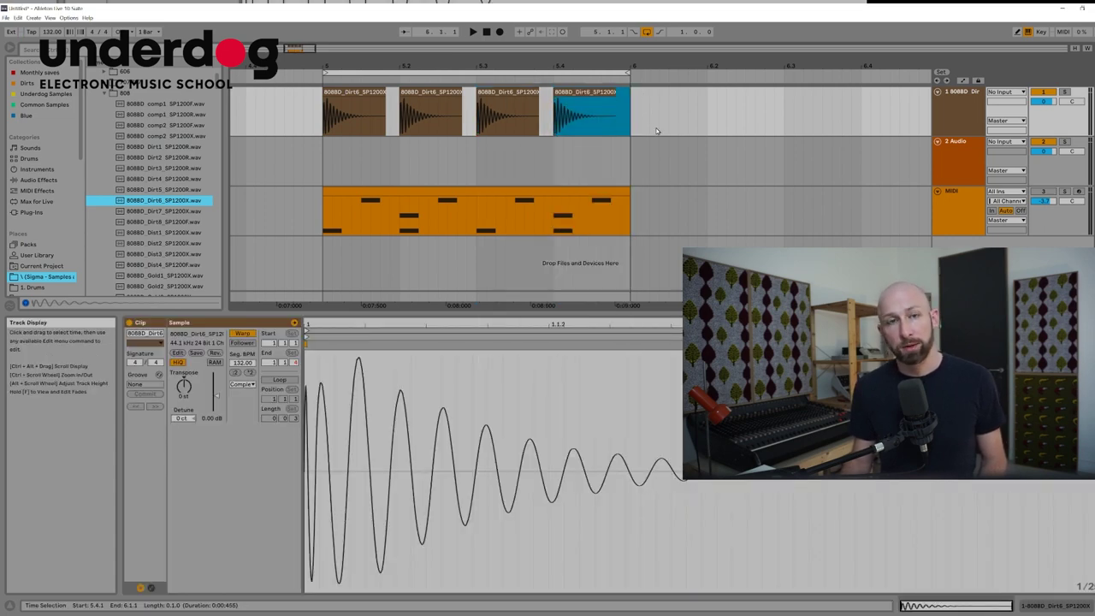
drag(323, 108, 473, 111)
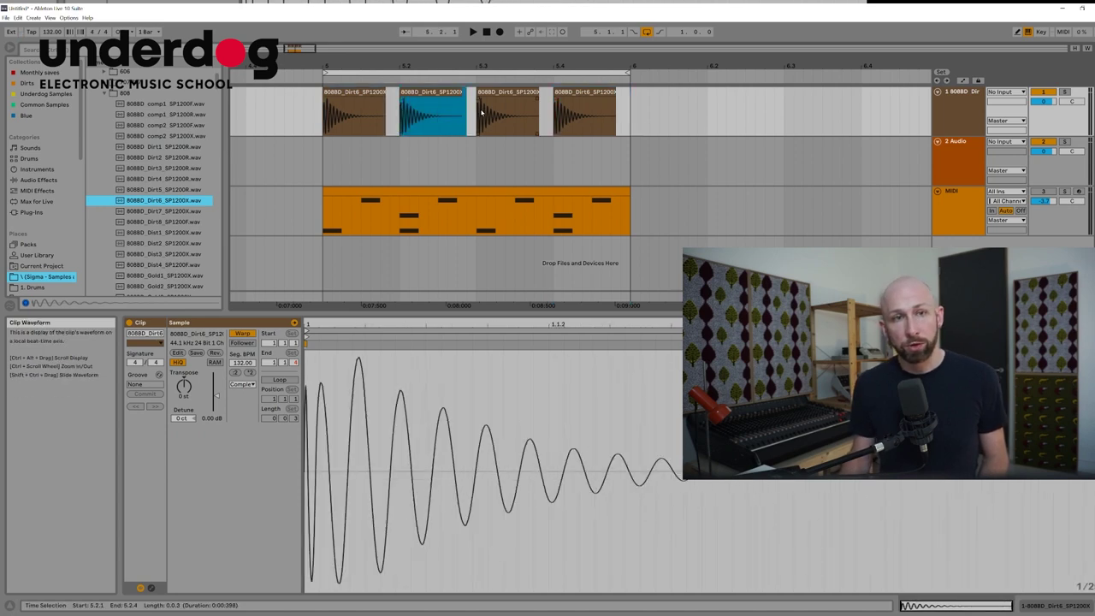
click(336, 225)
click(416, 216)
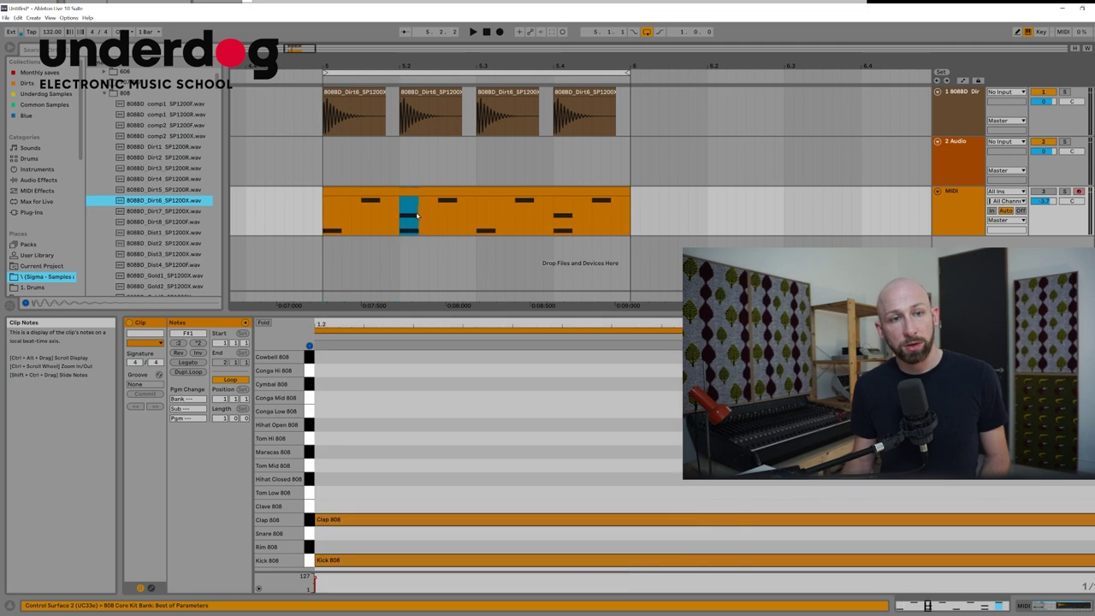
click(492, 223)
click(561, 220)
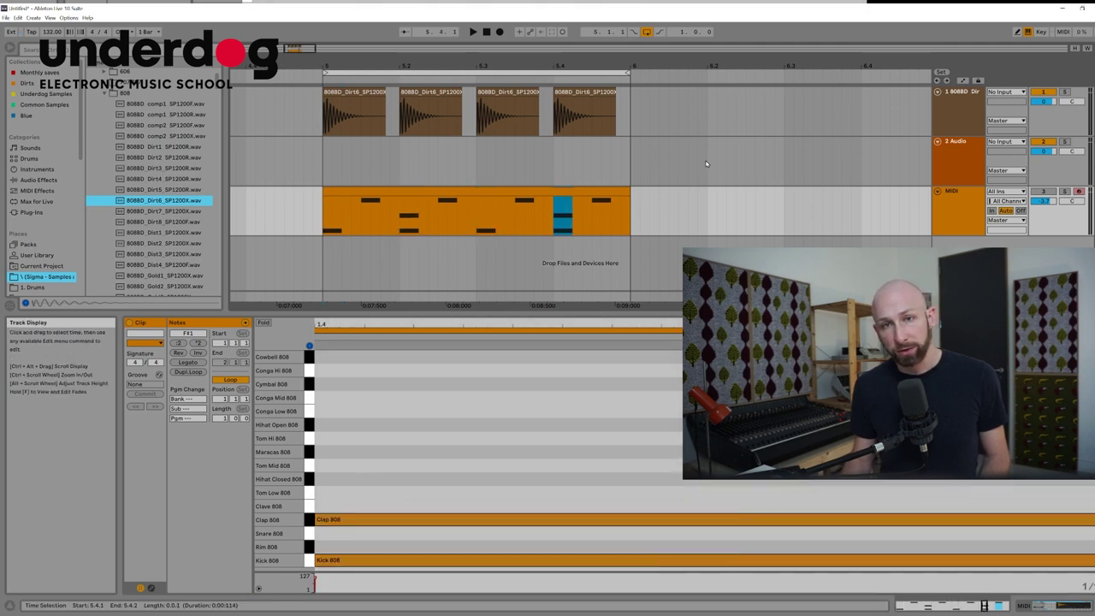
Set the arrangement to a fixed grid of 1/16
click(602, 152)
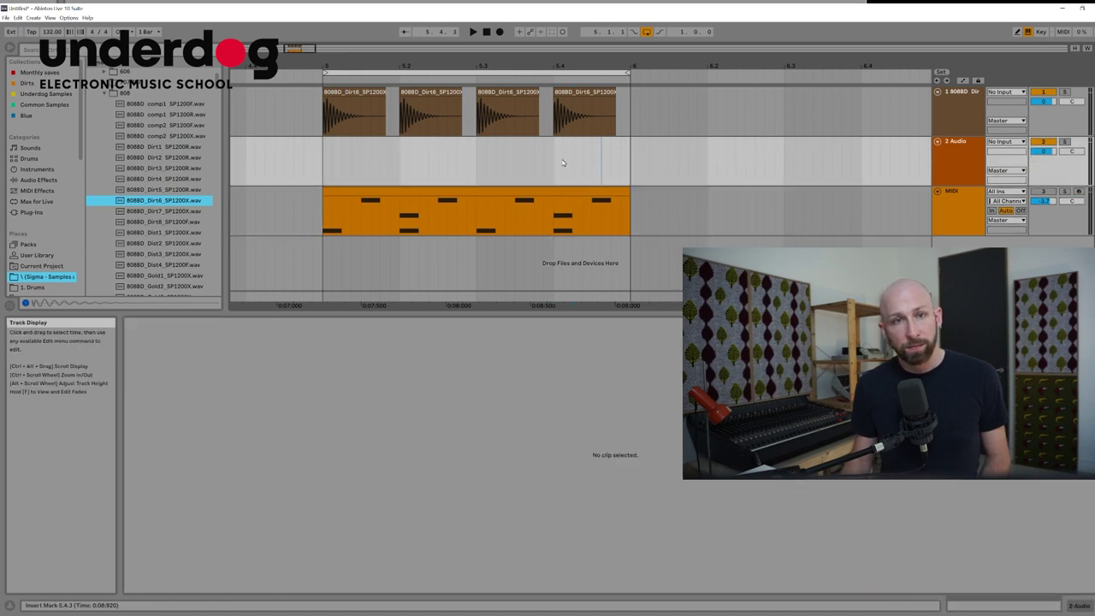
right_click(563, 156)
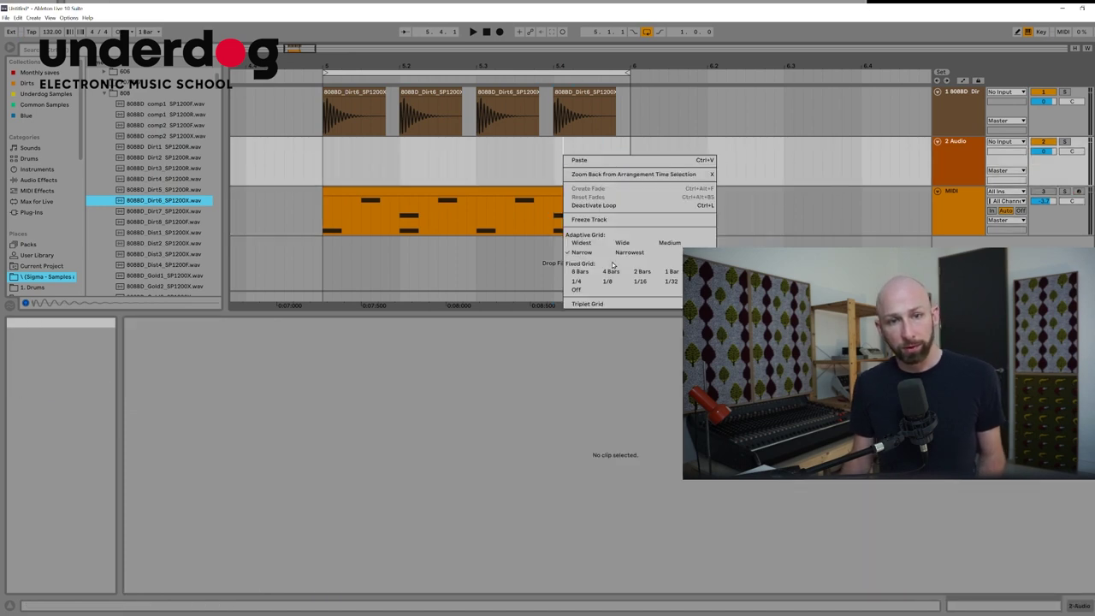
click(639, 281)
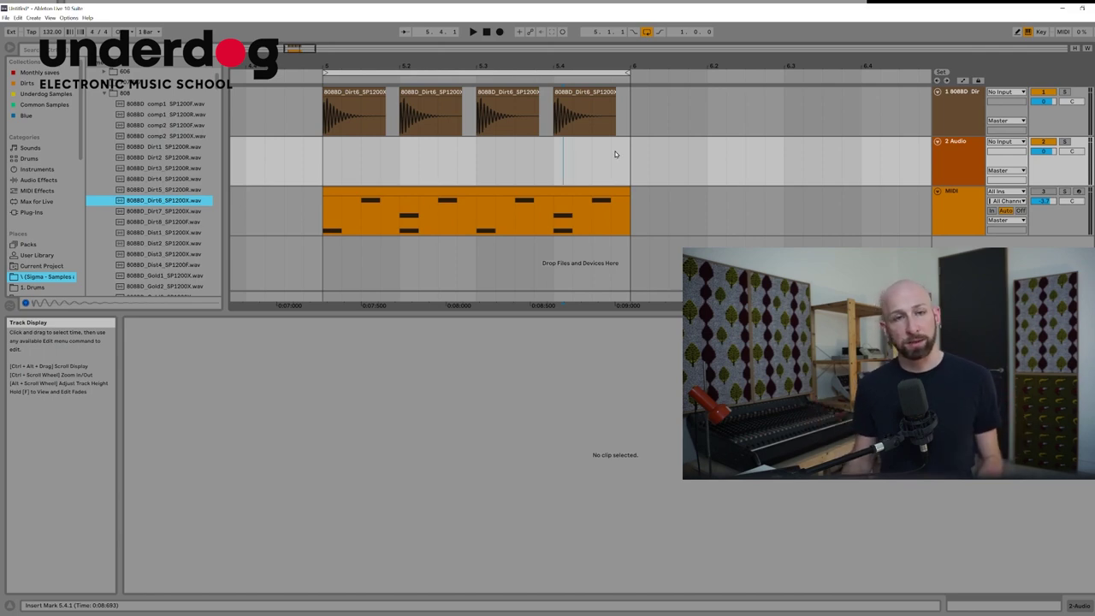
Rename the first audio track as Kick drum
click(592, 168)
drag(404, 66, 405, 110)
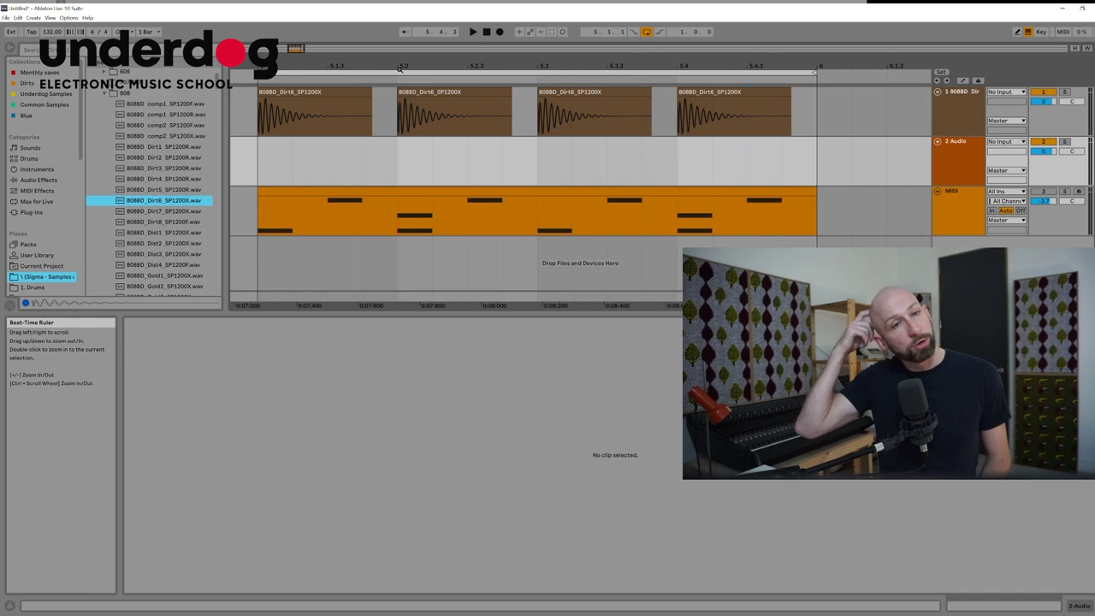
click(959, 119)
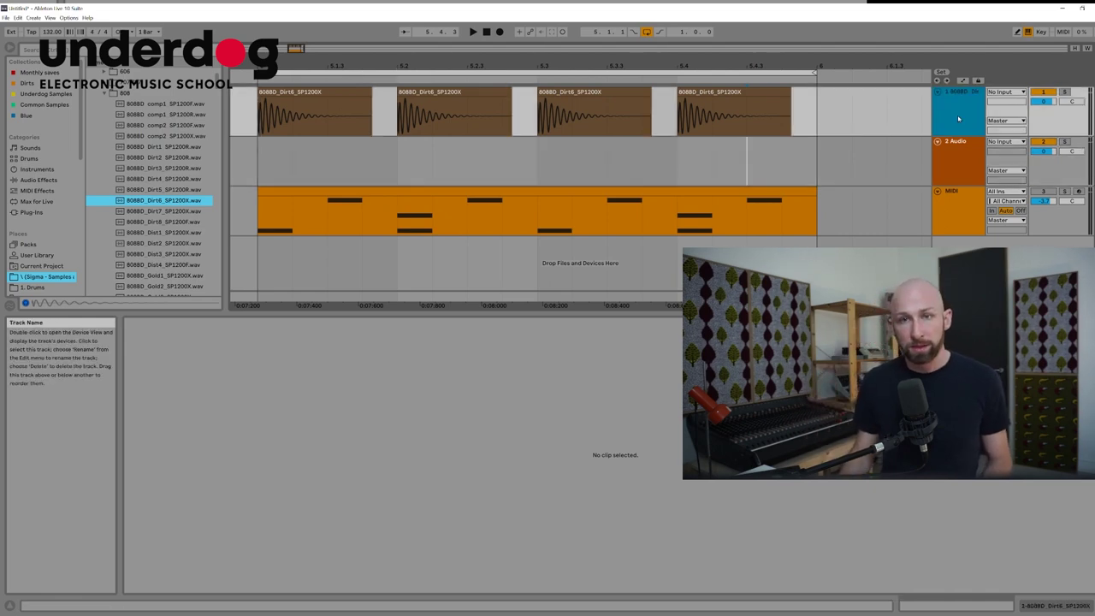
key(ctrl+r)
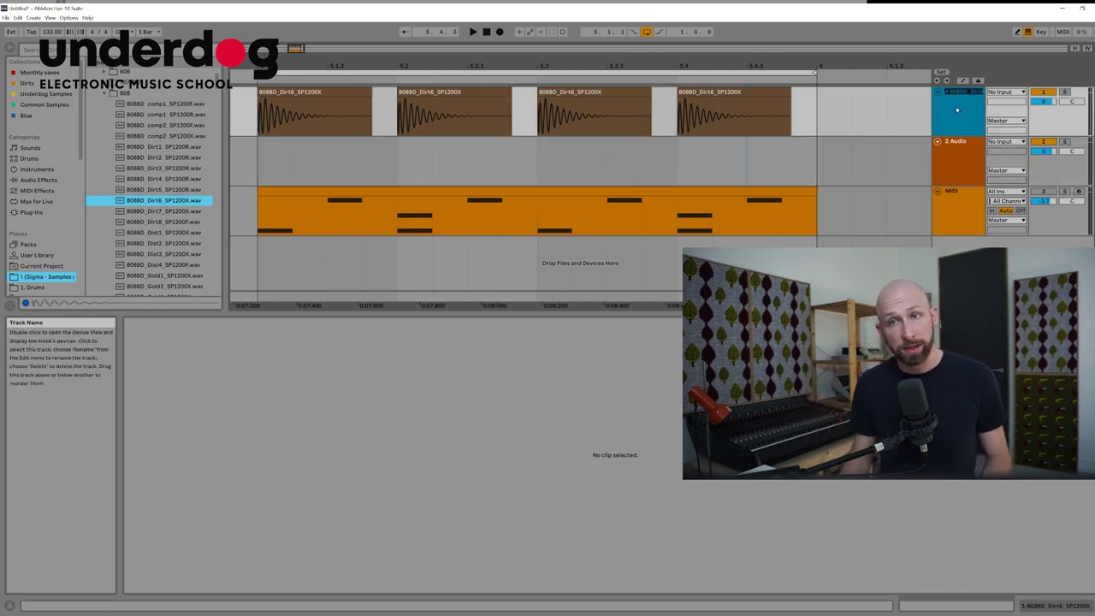
text(KKick drum)
key(Return)
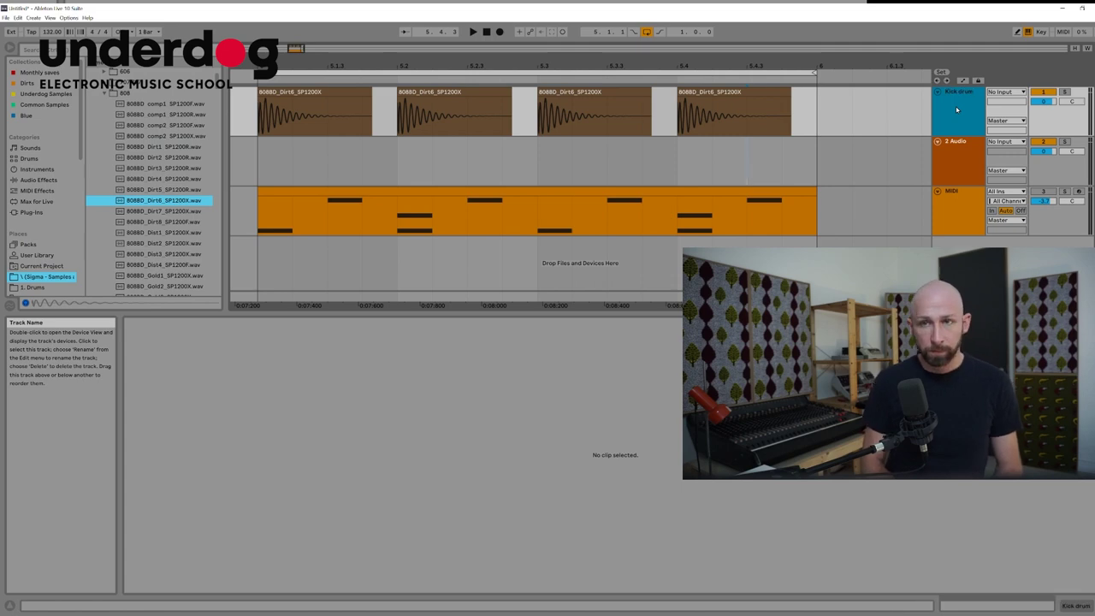
Rename the second audio track as Clap
click(968, 150)
key(ctrl+r)
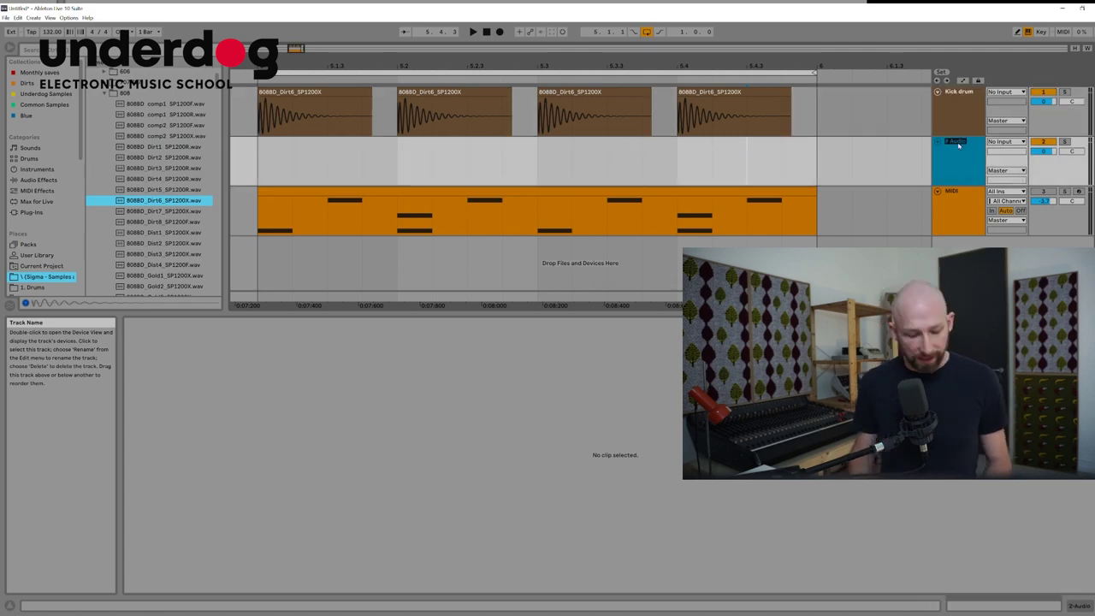
text(Clap)
key(Return)
Place the 808Clap1_SP1200F.wav sample on the Clap track at beat 5.2 and copy the clip to beat 5.4
scroll(169, 208, down, 12)
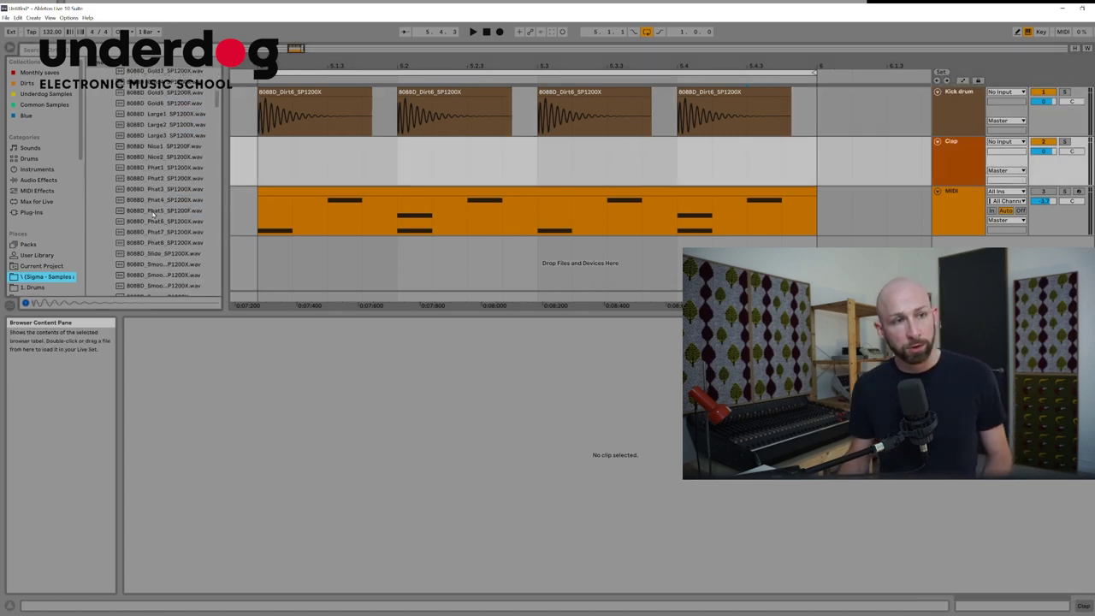
scroll(170, 208, down, 5)
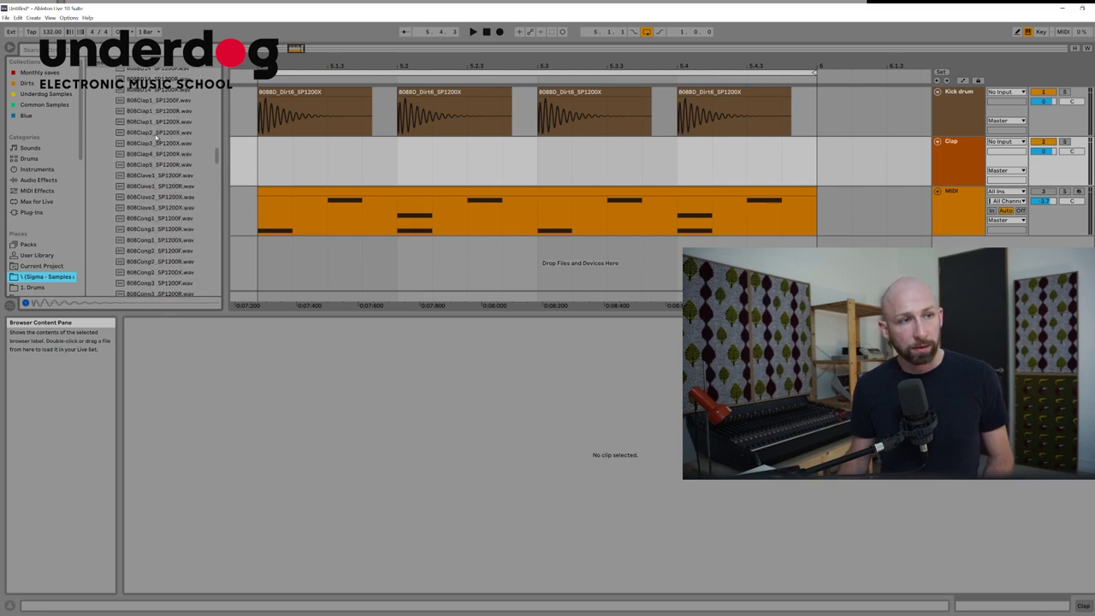
click(150, 101)
drag(154, 103, 399, 164)
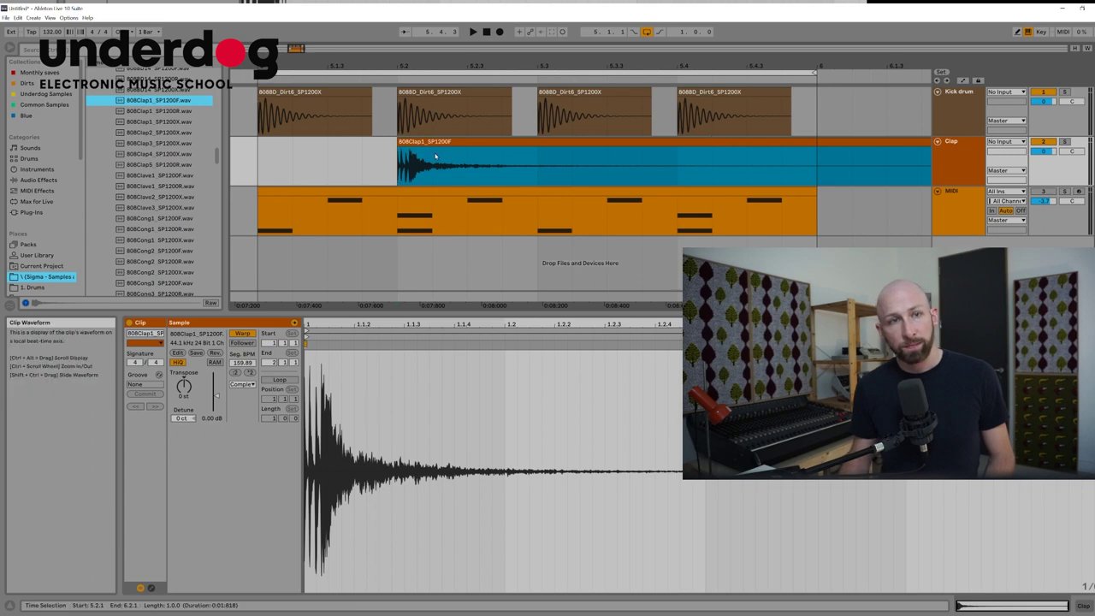
drag(435, 156, 713, 151)
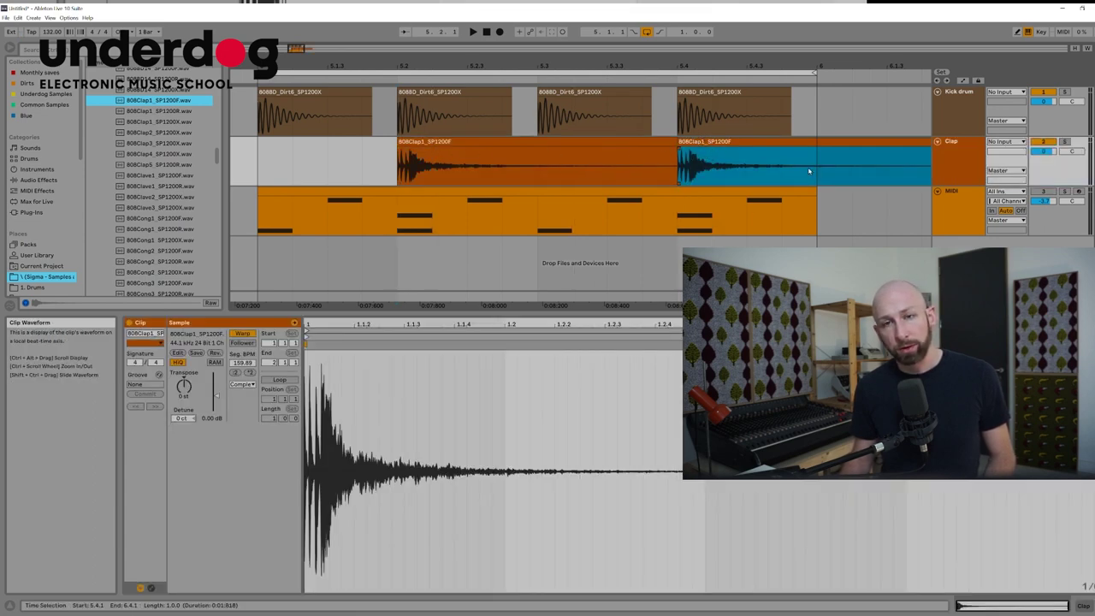
Examine where the first clap clip meets the second and how far the second extends past the end of the bar
drag(676, 165, 575, 175)
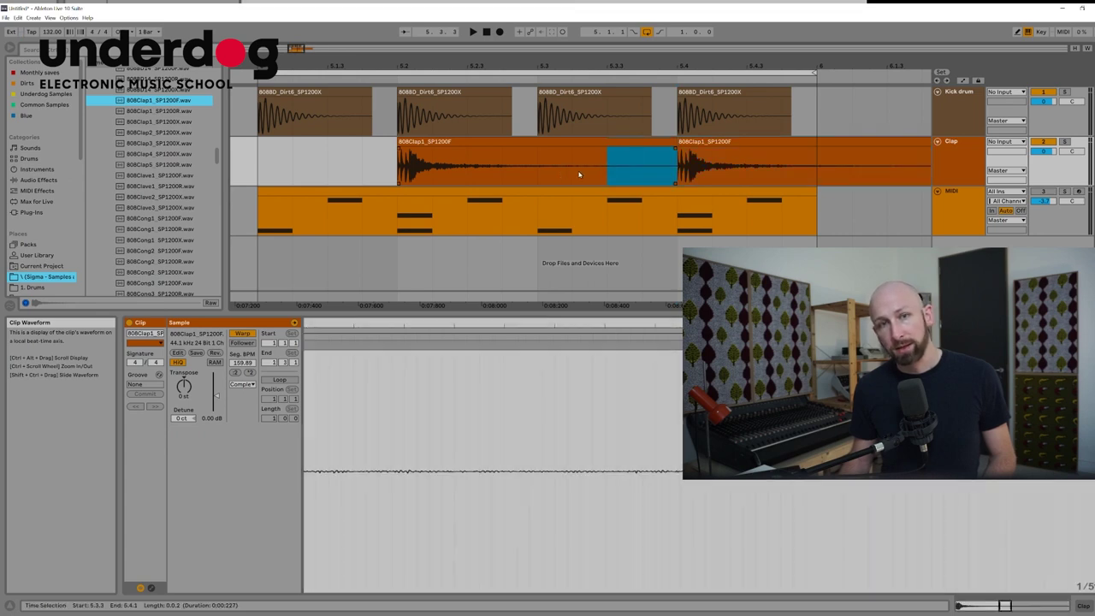
click(675, 169)
drag(501, 175, 804, 171)
click(675, 169)
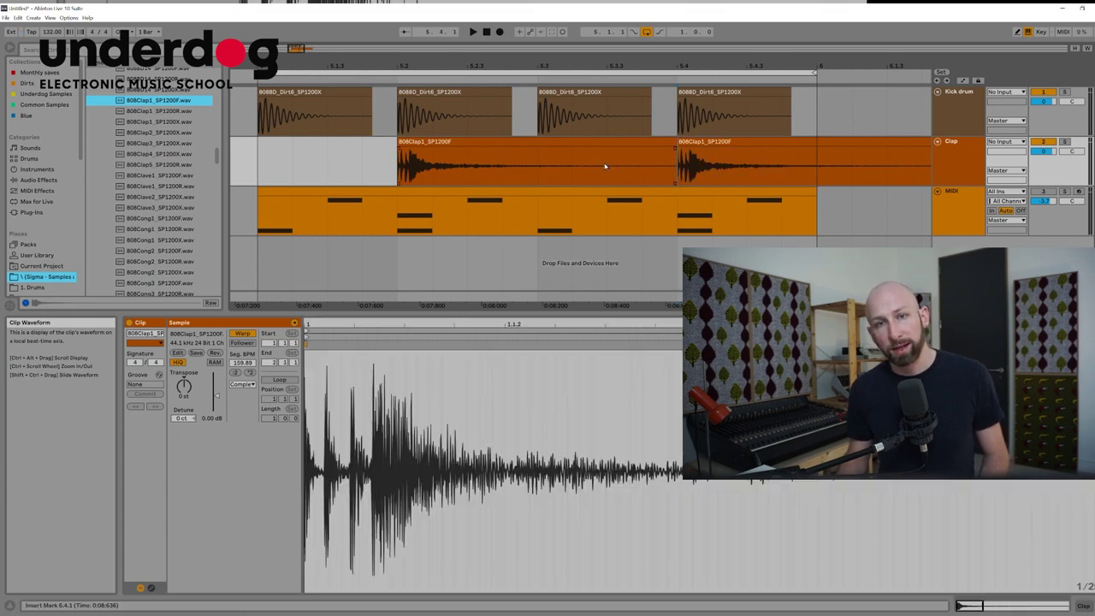
drag(677, 169, 823, 168)
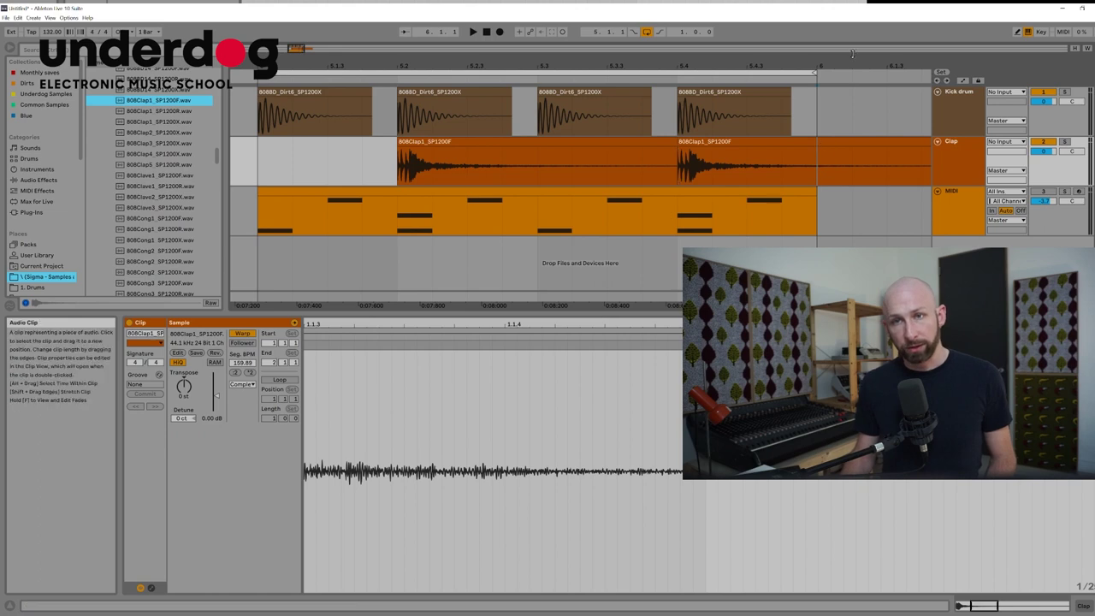
drag(653, 66, 564, 43)
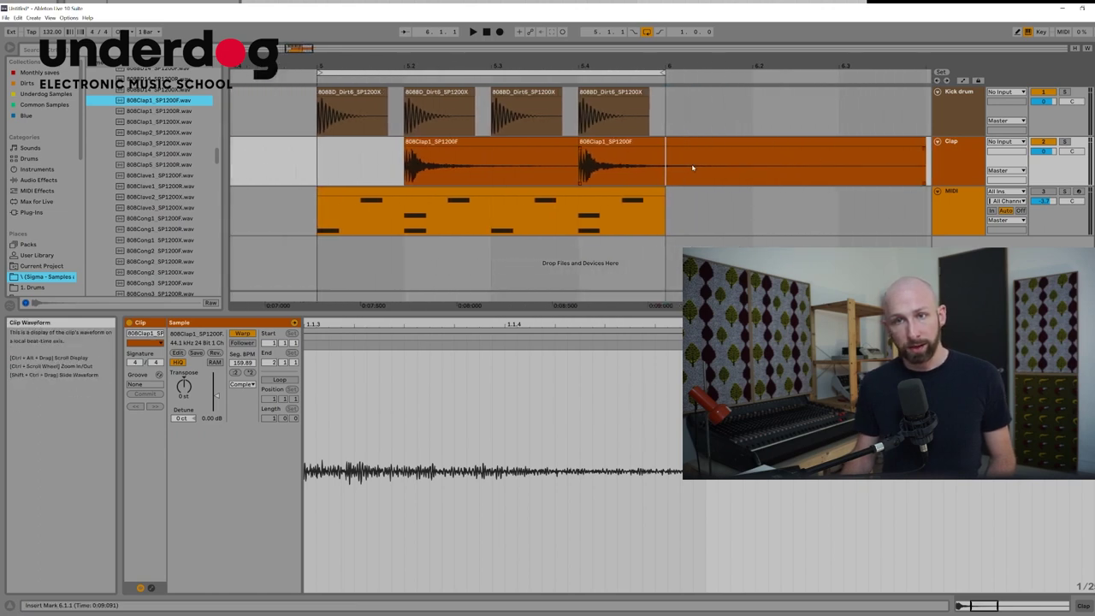
drag(690, 166, 862, 166)
click(885, 169)
click(665, 158)
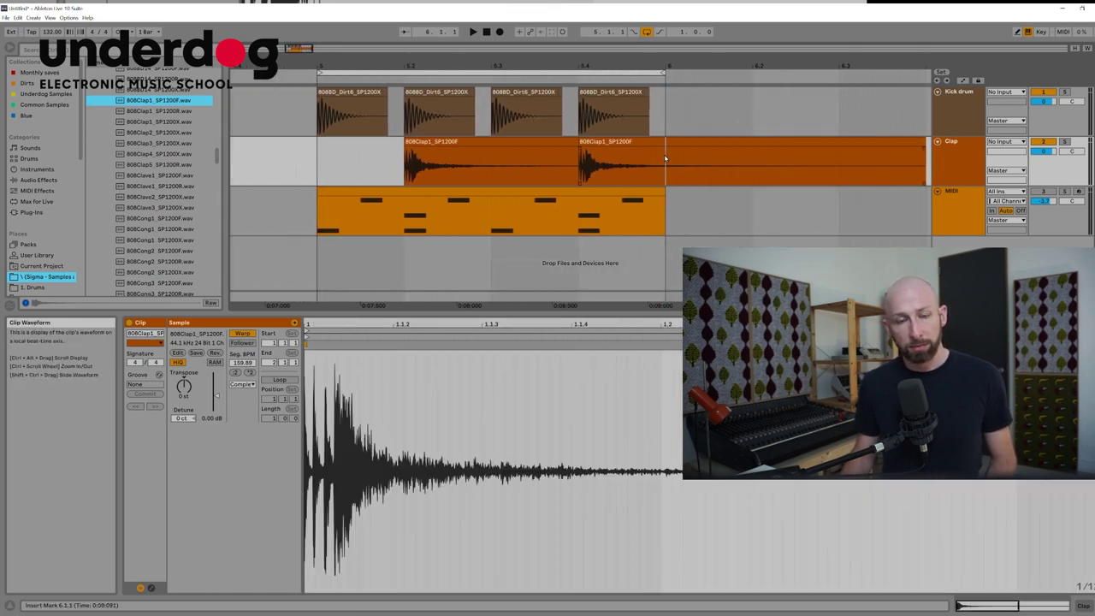
Trim the second clap clip to end at the start of bar 6 and lengthen the fade-out over its tail
drag(924, 161, 666, 149)
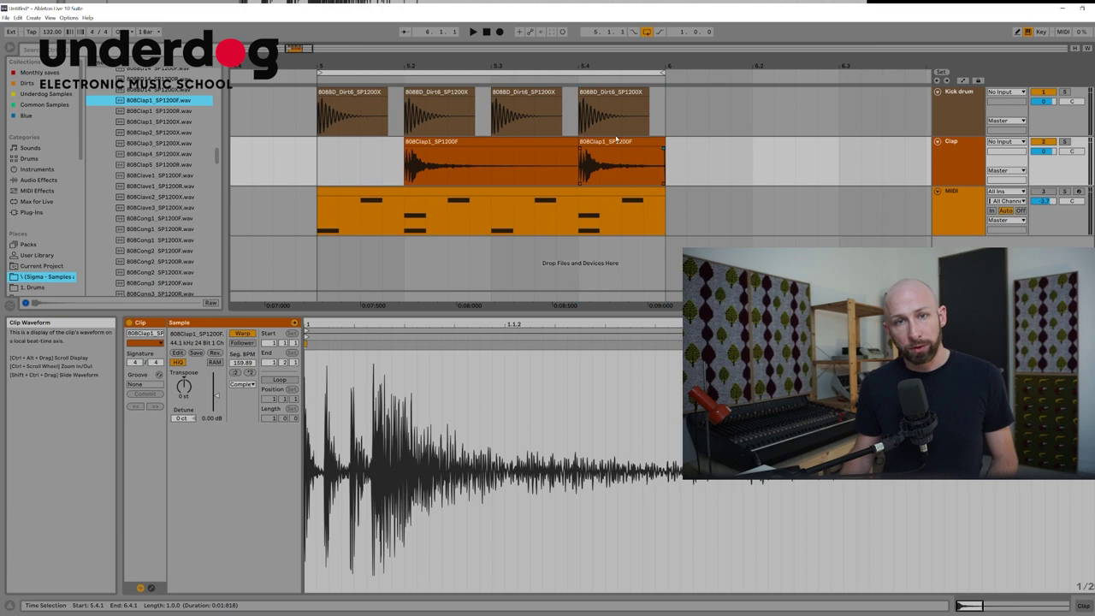
scroll(629, 158, up, 4)
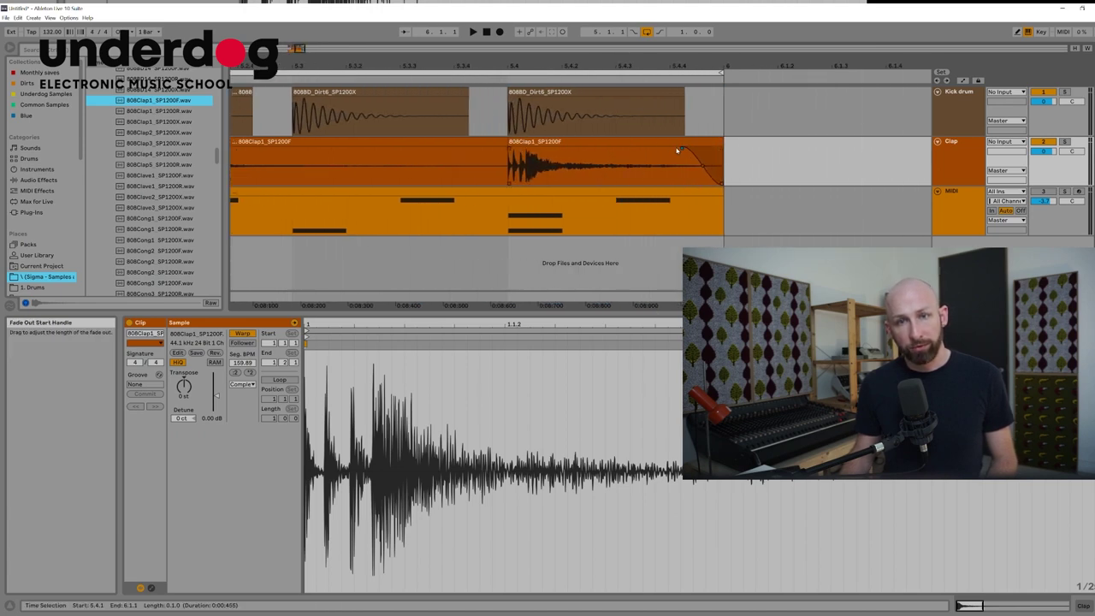
drag(578, 167, 703, 165)
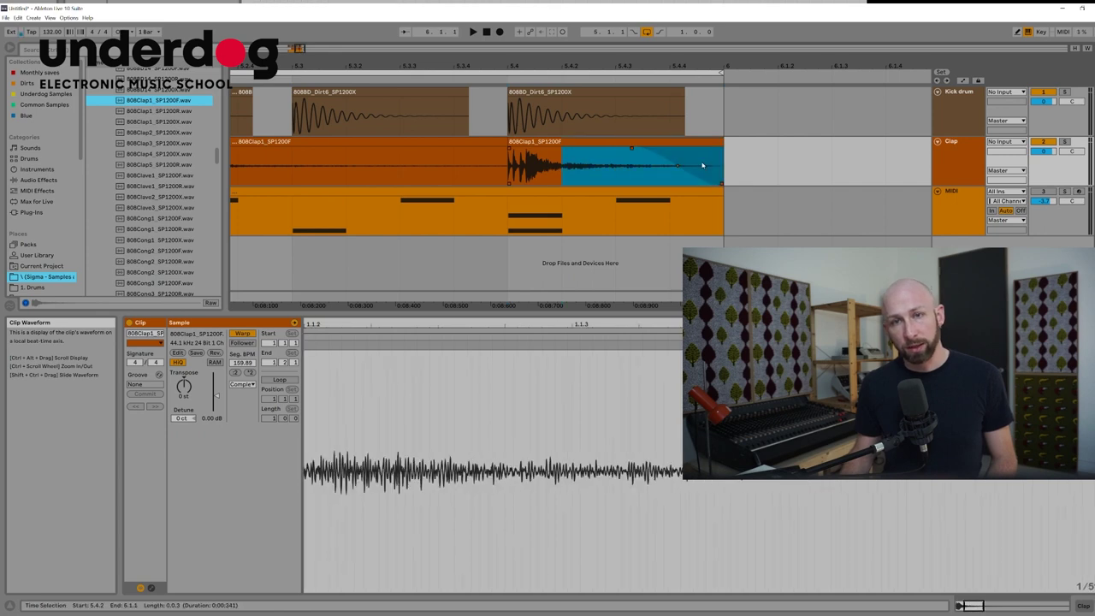
click(514, 167)
Play the loop from the start of bar 5 to hear the kick and clap samples together
drag(479, 65, 599, 51)
click(346, 161)
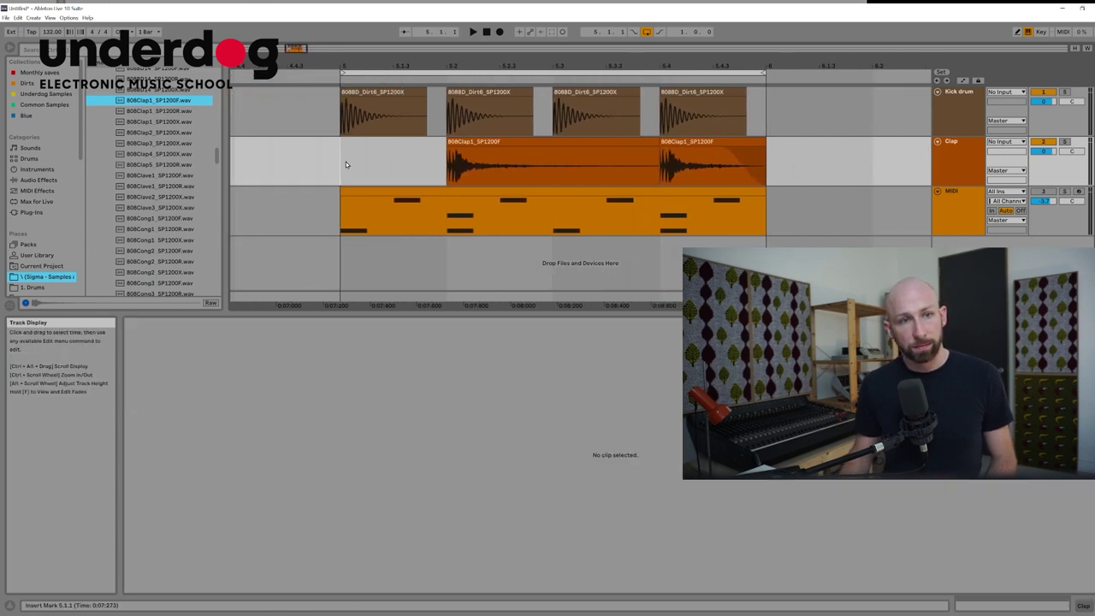
key(space)
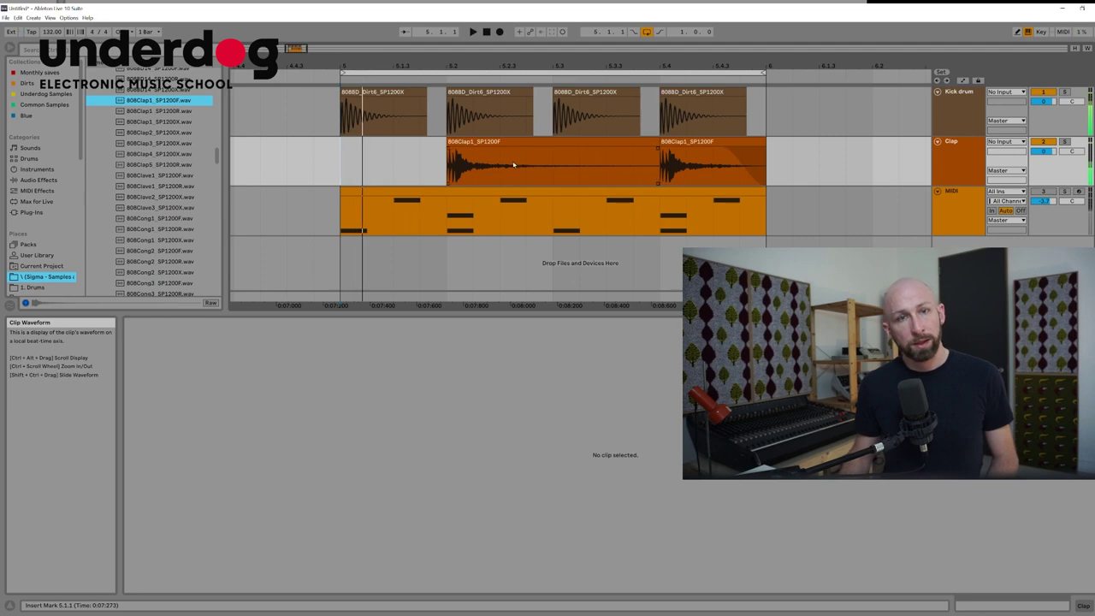
click(454, 163)
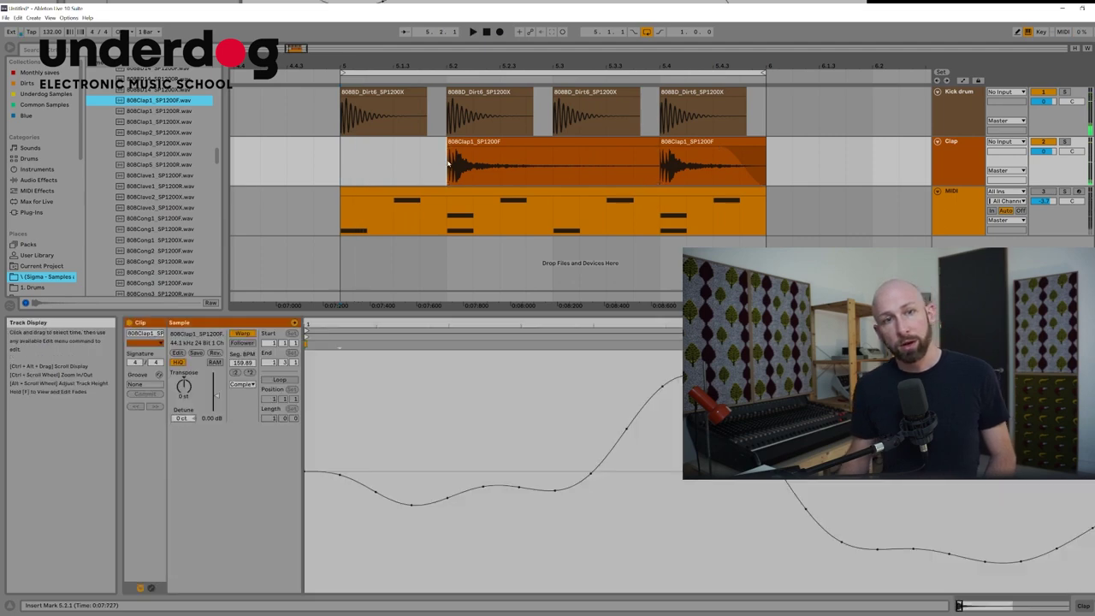
click(667, 169)
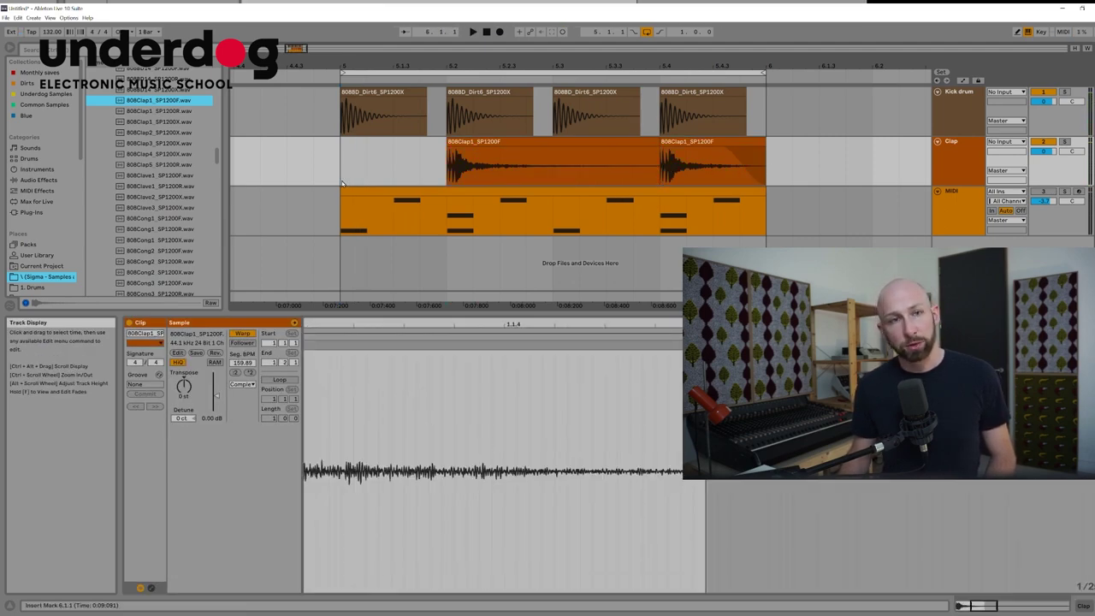
click(337, 160)
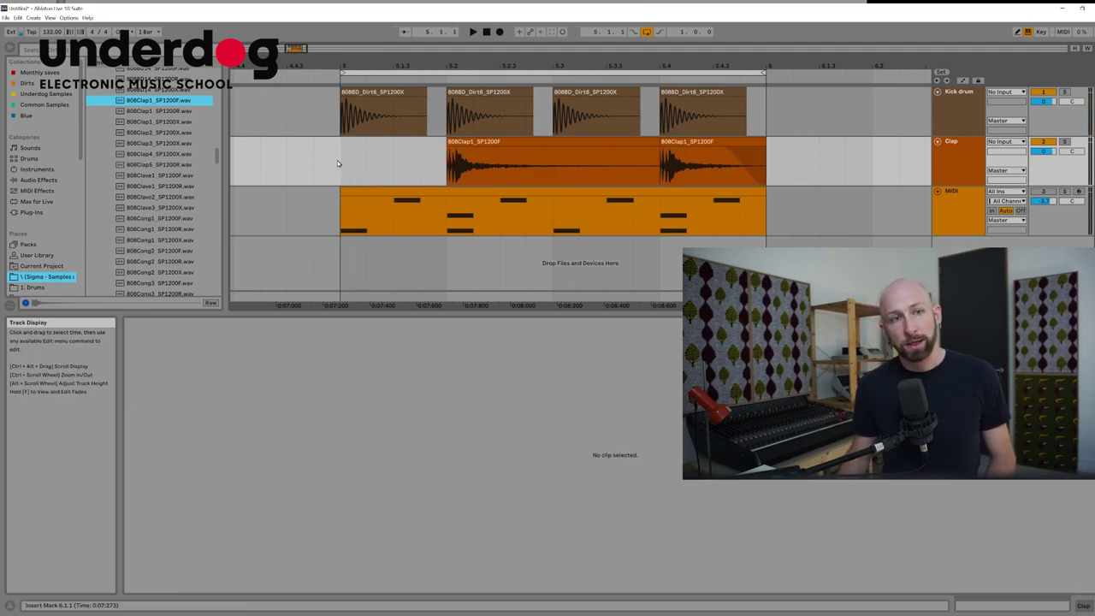
Adjust the slope of the fade-out on the clap clip at beat 5.4
click(529, 143)
click(722, 142)
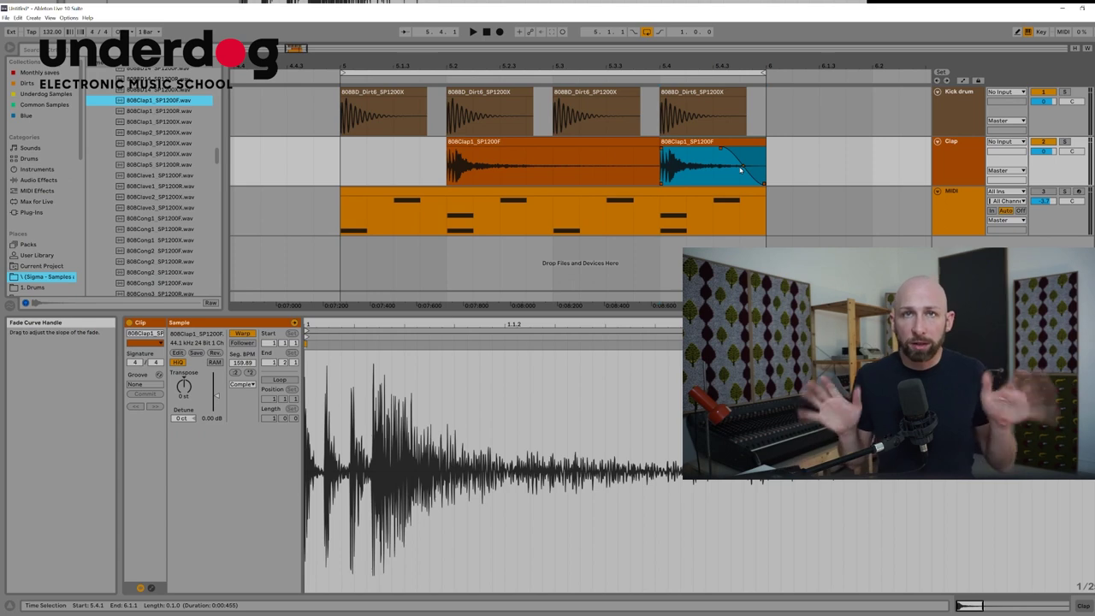
drag(741, 169, 741, 178)
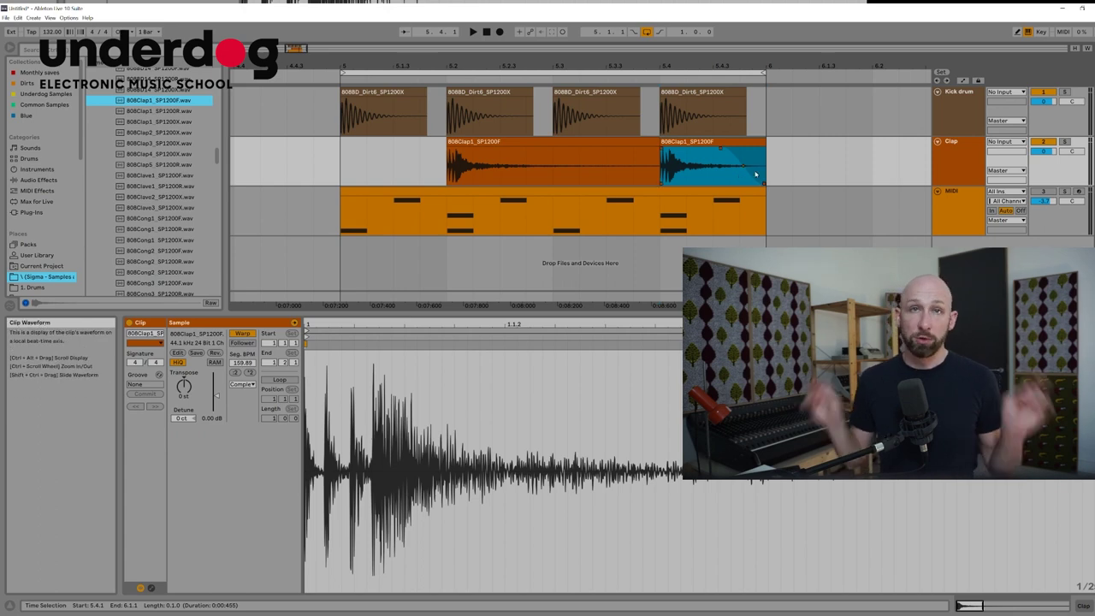
Insert a new audio track below the Clap track and rename it as Hihat
click(950, 159)
key(ctrl+t)
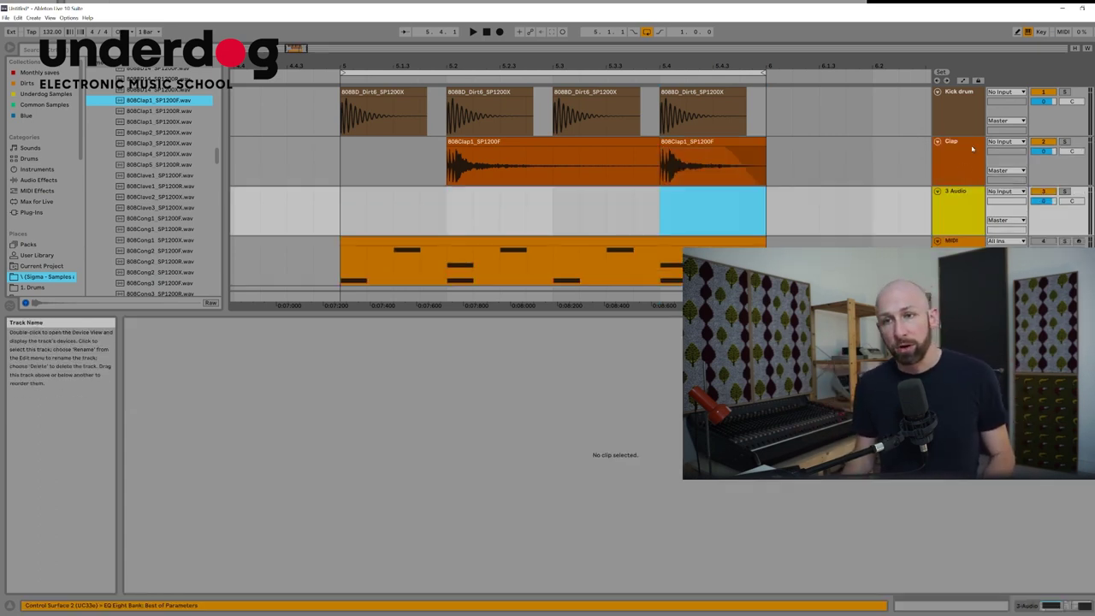
click(963, 200)
right_click(964, 200)
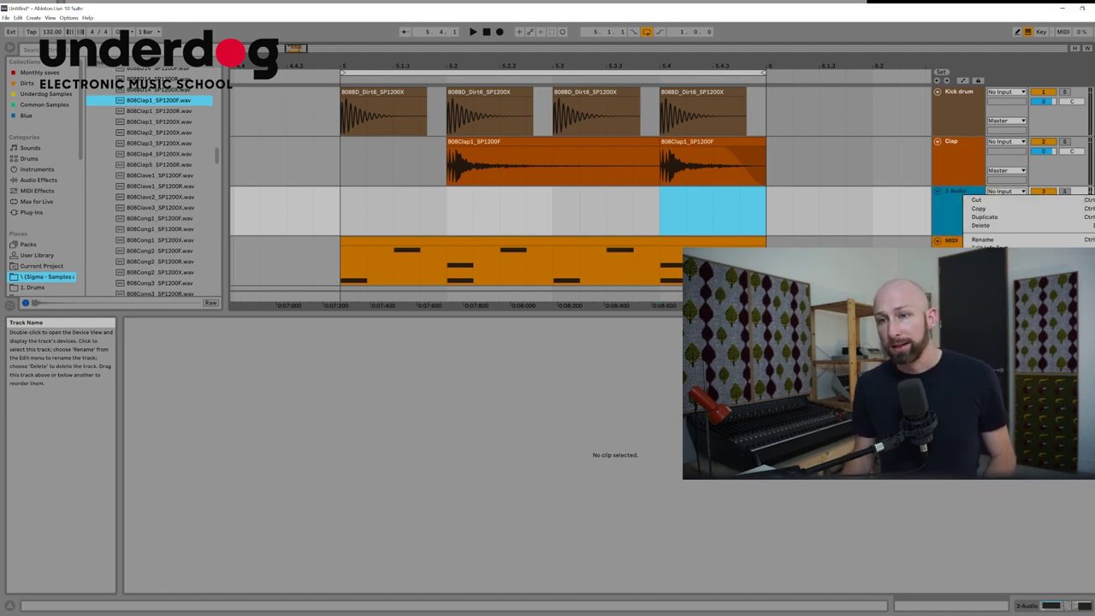
click(947, 205)
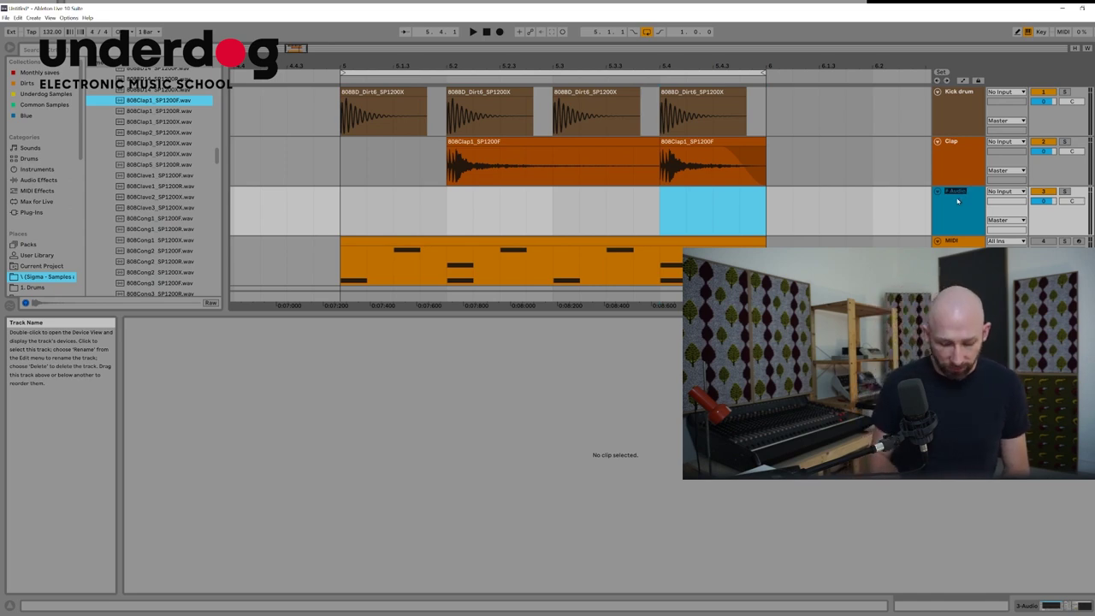
text(Hihat)
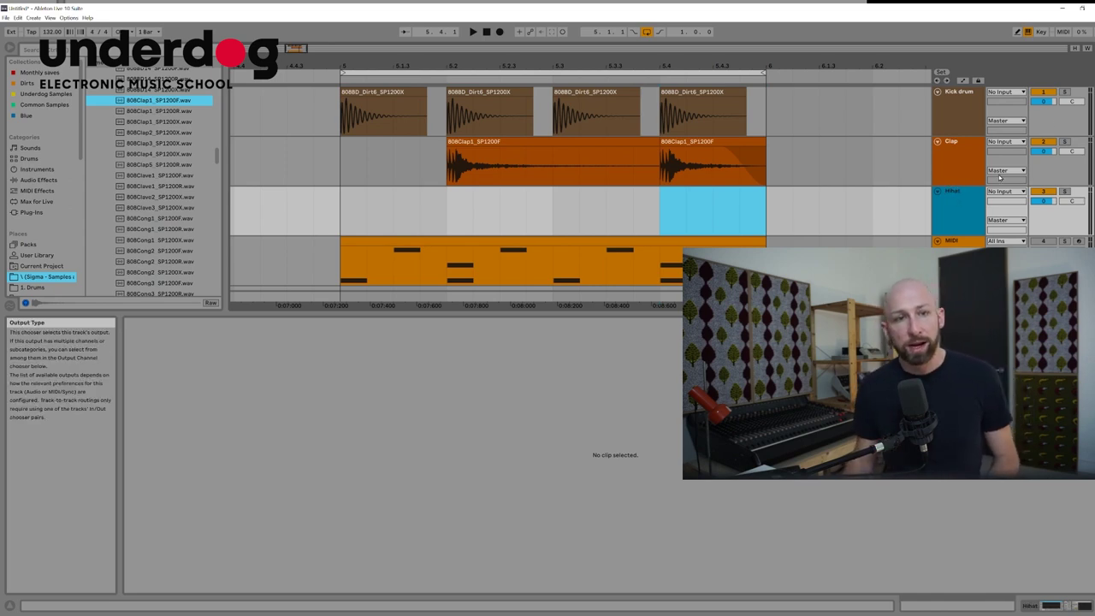
Place the 808HH3_SP1200R.wav sample on the Hihat track at 5.1.3, matching the first off-beat hi-hat note in the MIDI clip
click(399, 265)
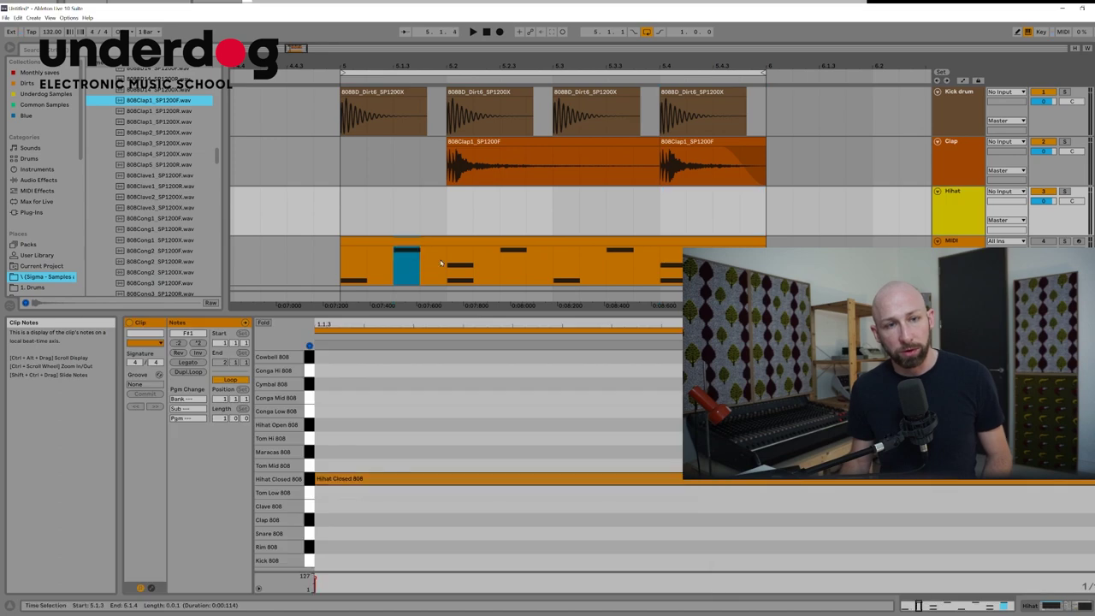
click(509, 260)
click(526, 222)
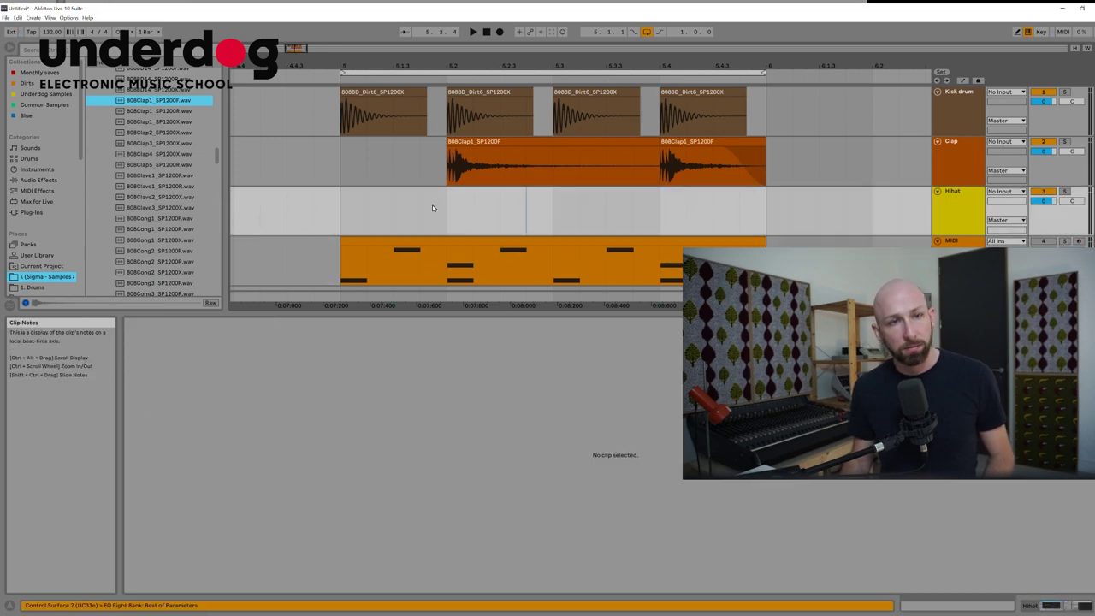
scroll(182, 187, down, 10)
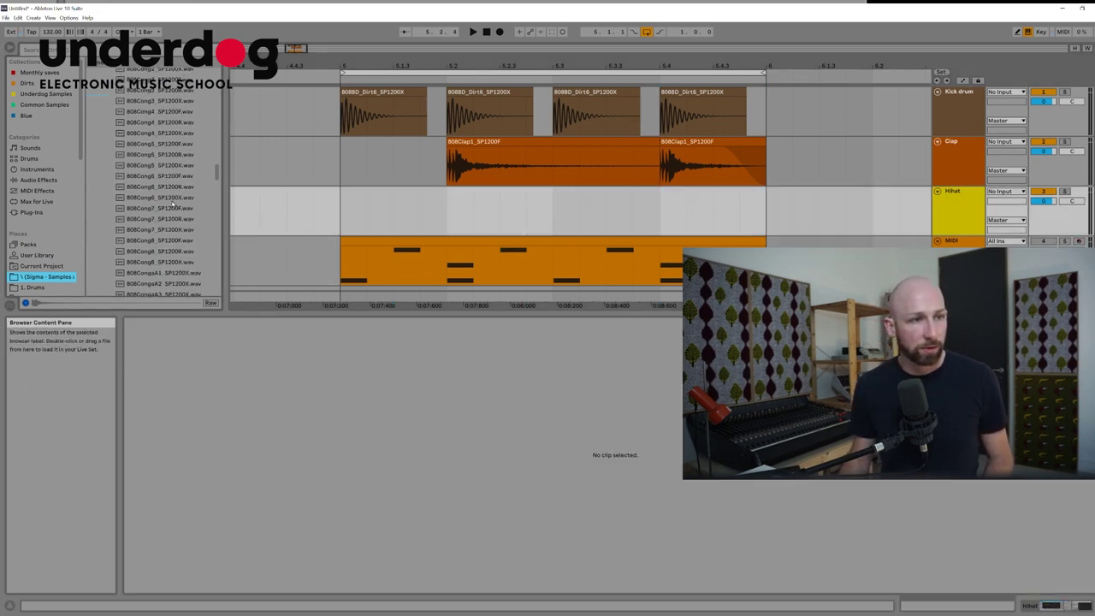
scroll(174, 219, down, 1)
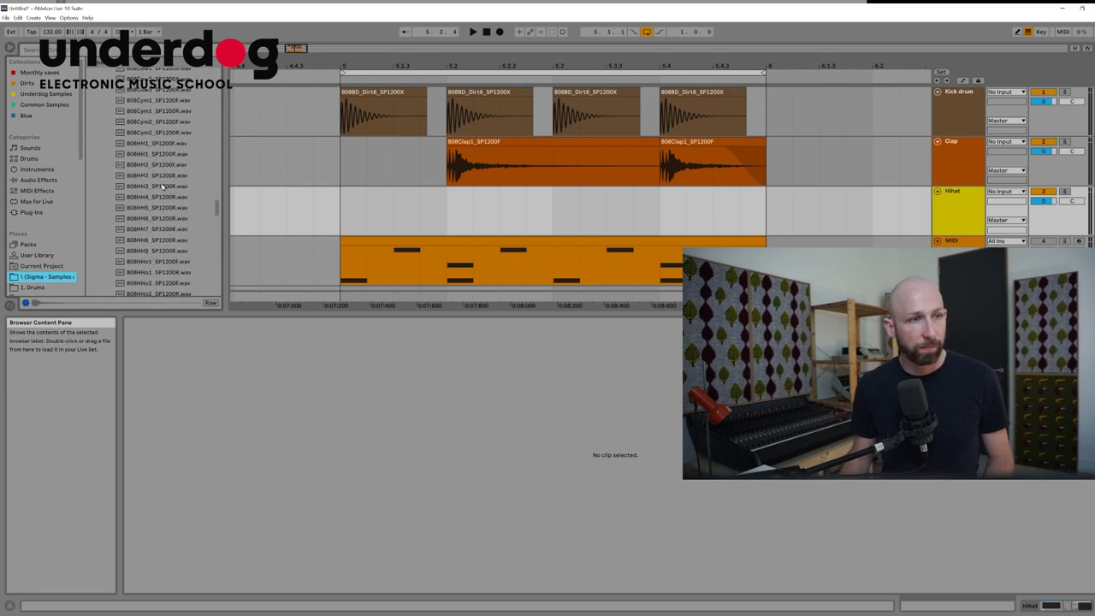
click(150, 187)
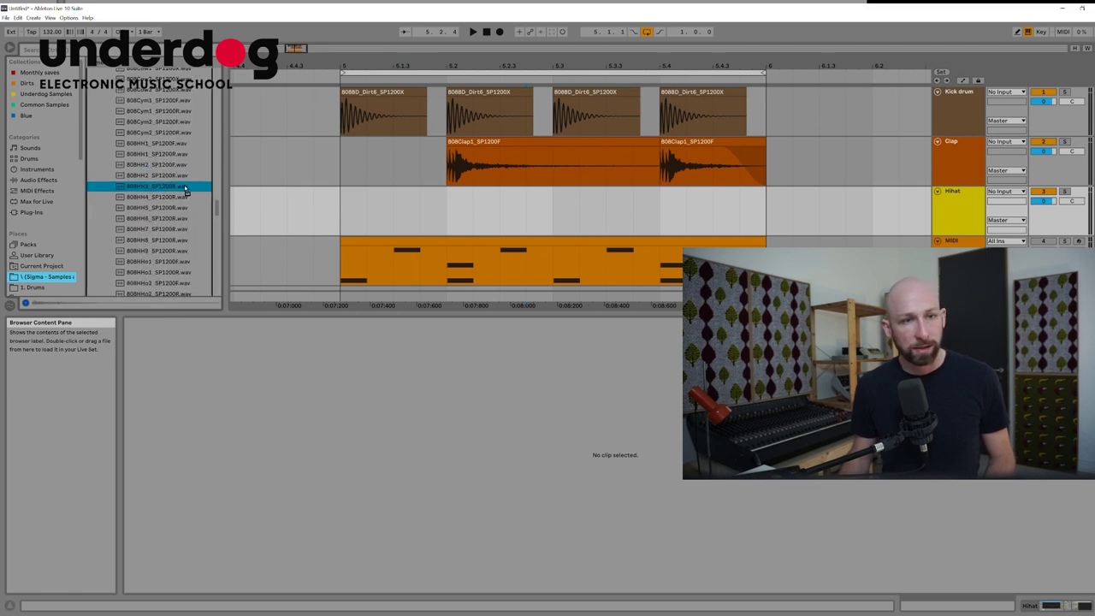
drag(184, 189, 342, 213)
Duplicate the first beat of the Hihat track, from 5.1.1 to 5.2.1, onto the second beat
click(439, 208)
key(ctrl+d)
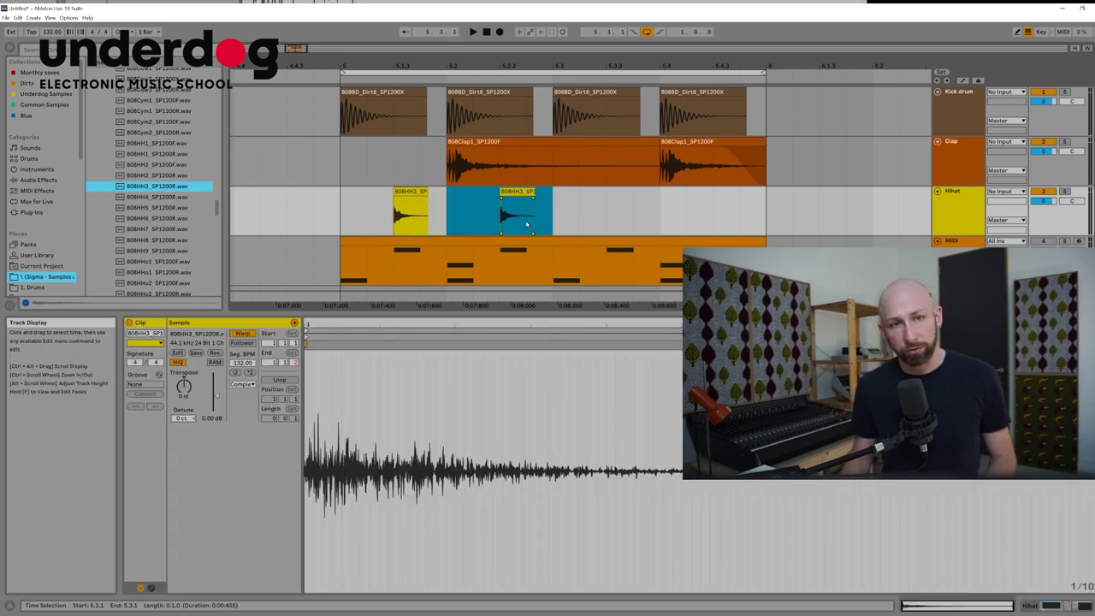
drag(427, 215, 347, 212)
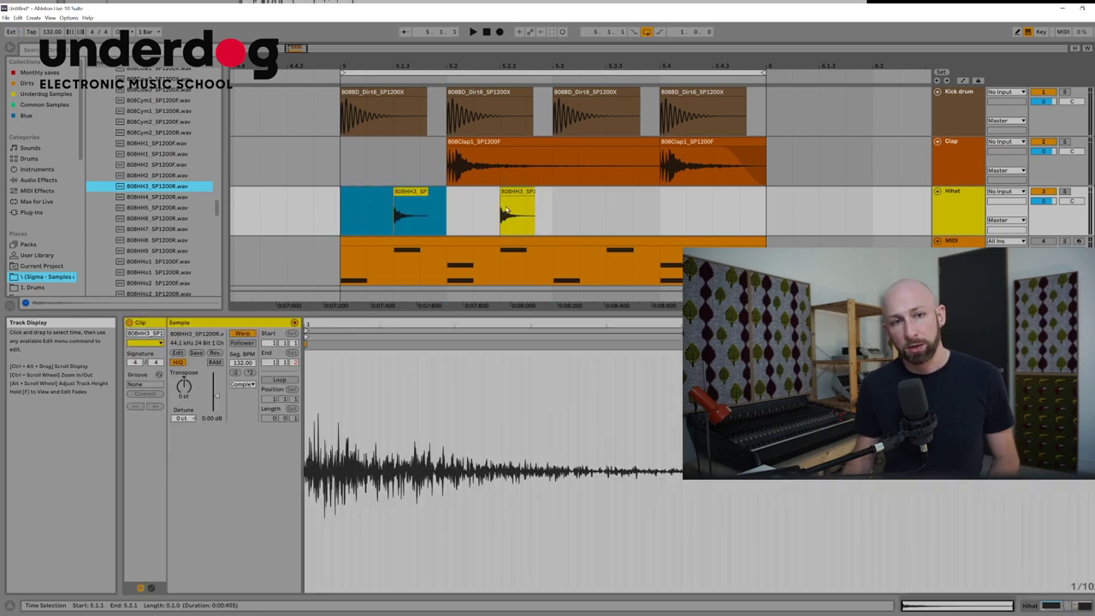
Copy the hi-hat clip to 5.3.3 and 5.4.3 on the Hihat track, matching the remaining off-beat MIDI notes
click(577, 208)
drag(514, 192, 588, 199)
key(ctrl+d)
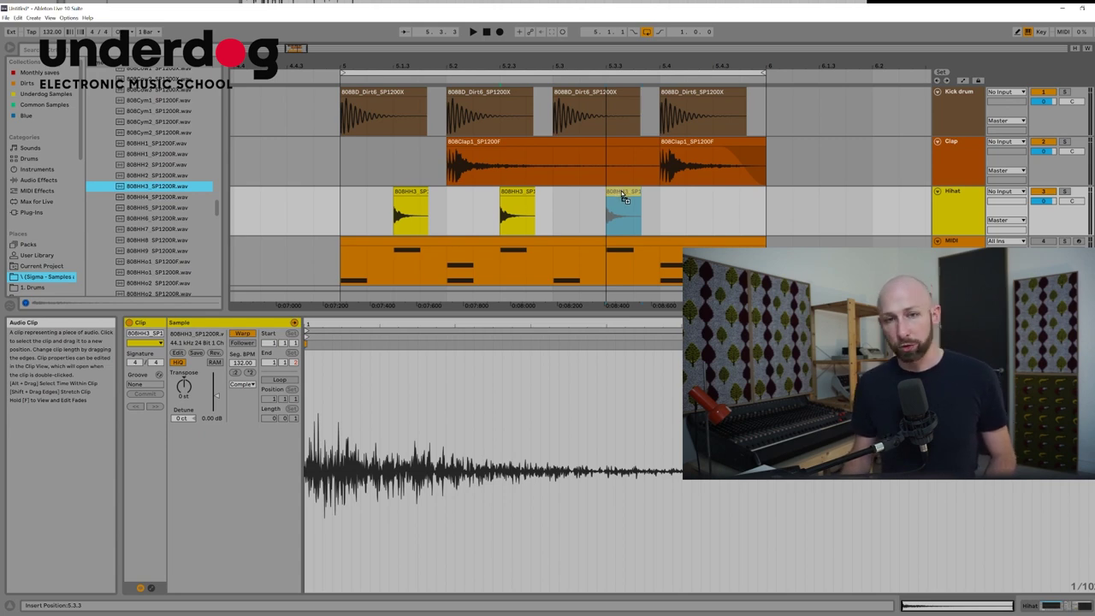
right_click(626, 195)
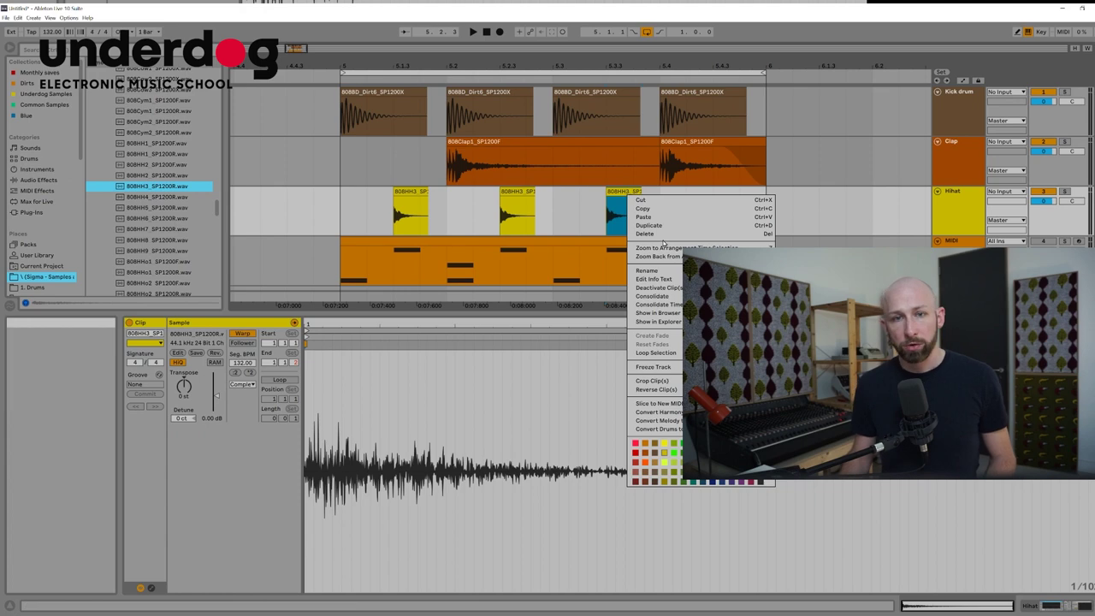
click(664, 210)
right_click(715, 202)
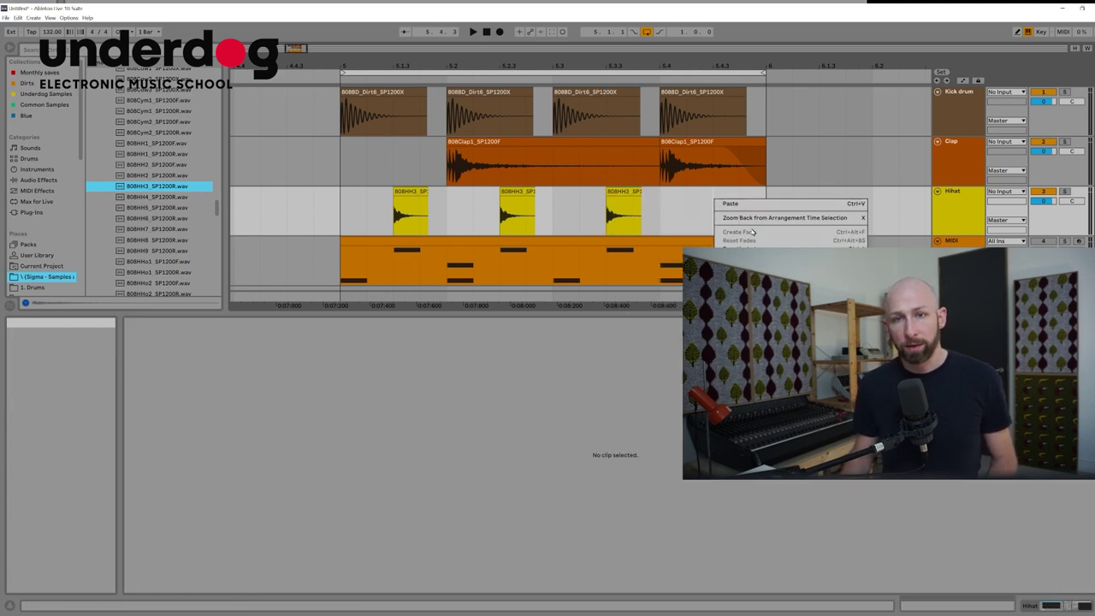
click(728, 205)
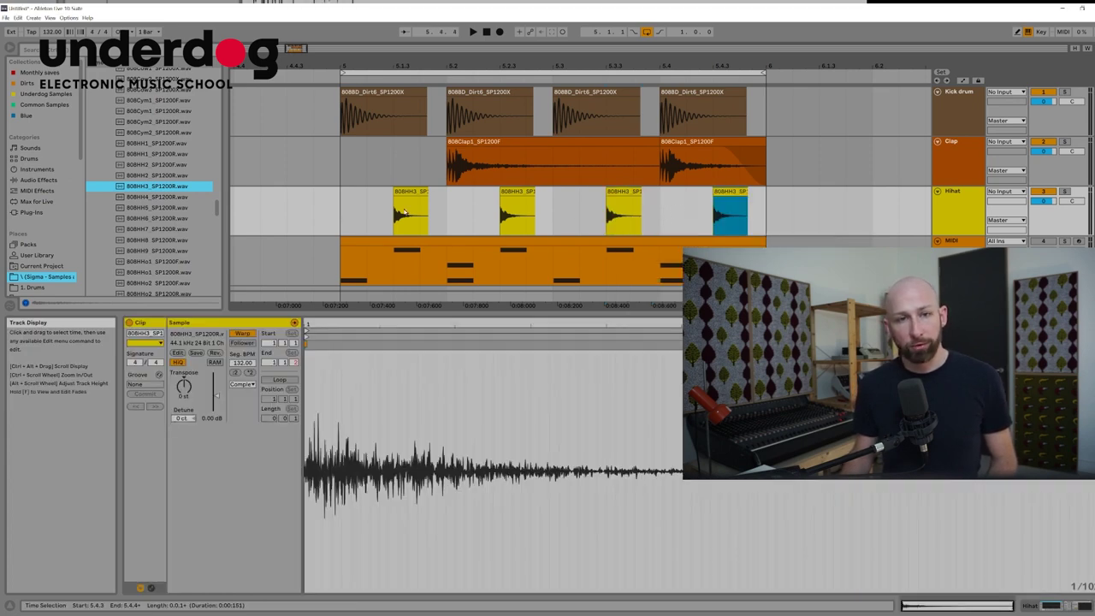
Play the finished audio beat from 5.1.1 to check the kick, clap and hi-hat together
click(957, 212)
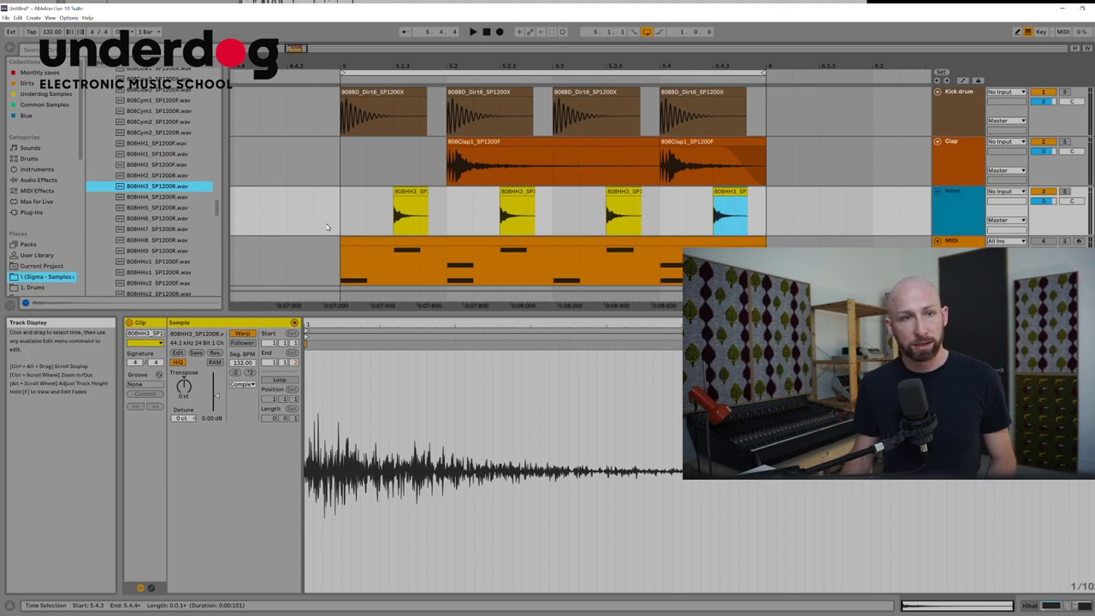
click(340, 219)
key(space)
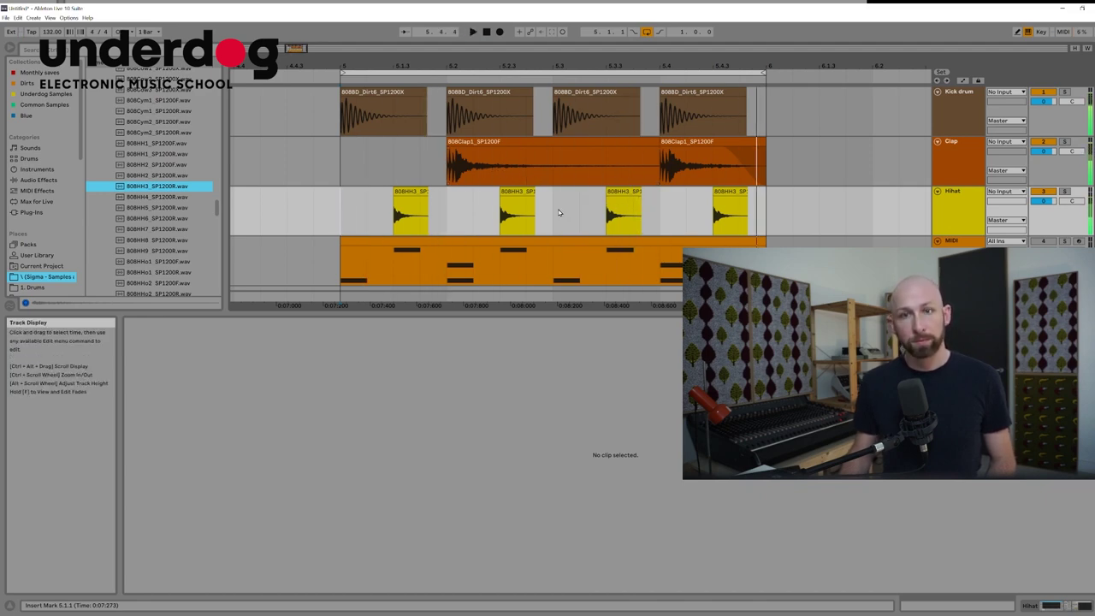
key(space)
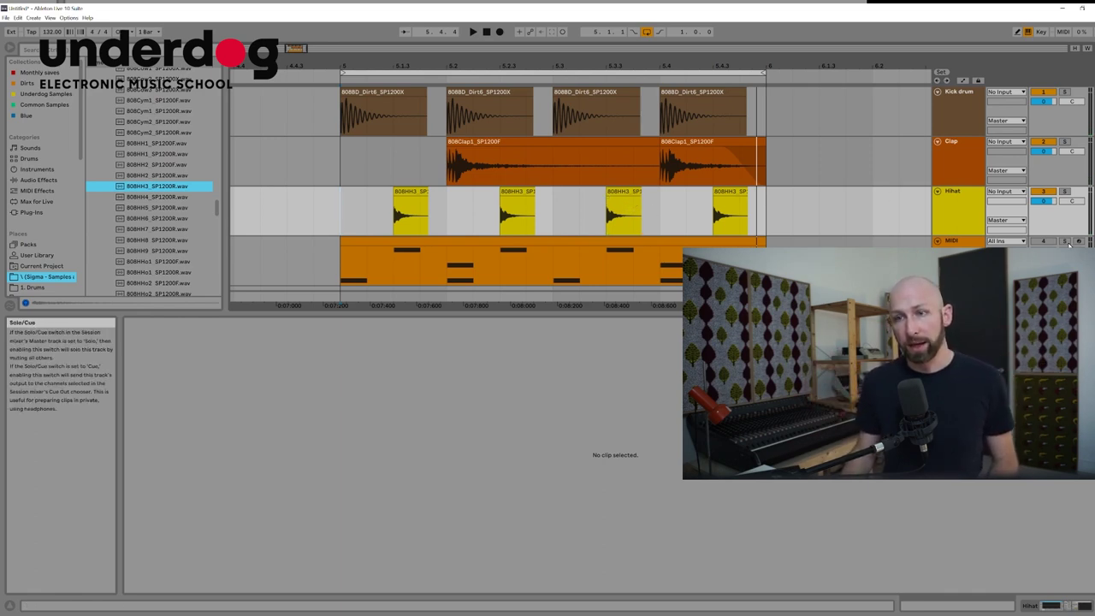
Solo the MIDI track for playback, then unsolo it and play the audio tracks to compare both versions
click(1065, 241)
key(space)
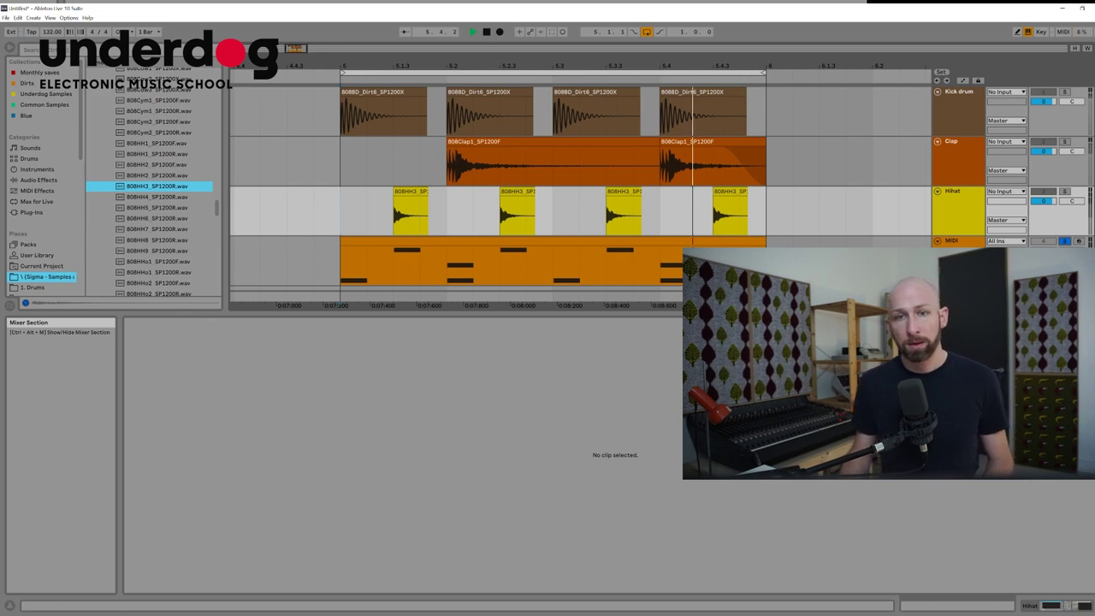
key(space)
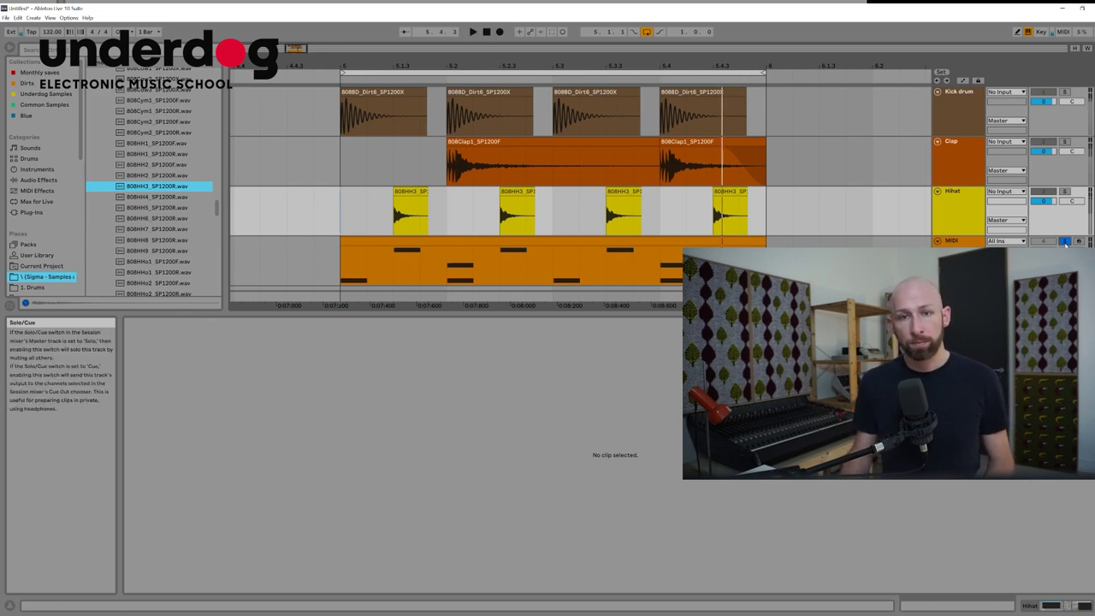
key(space)
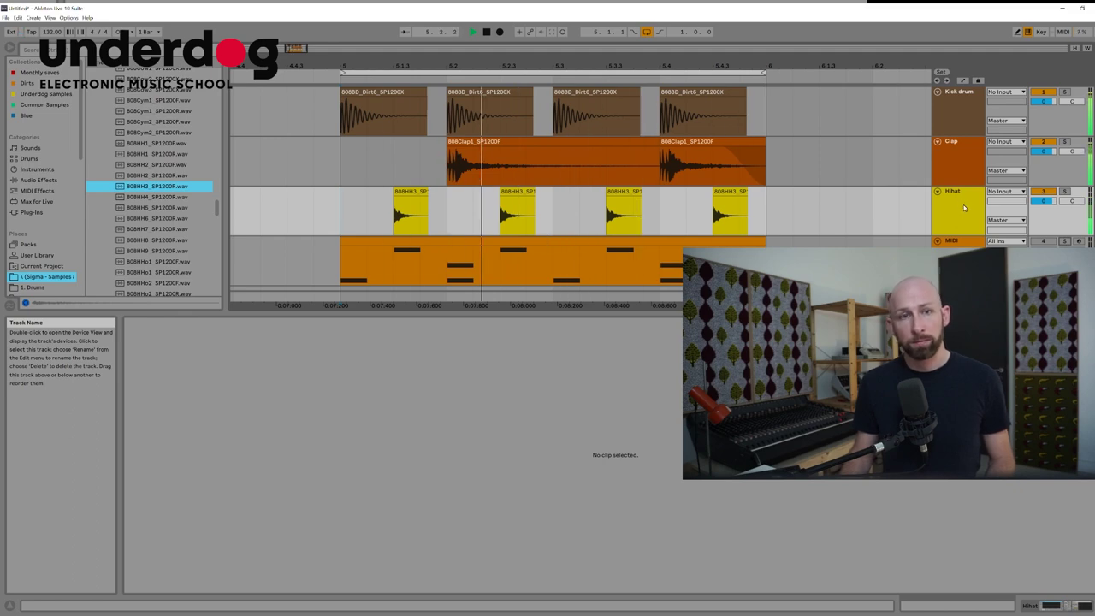
key(space)
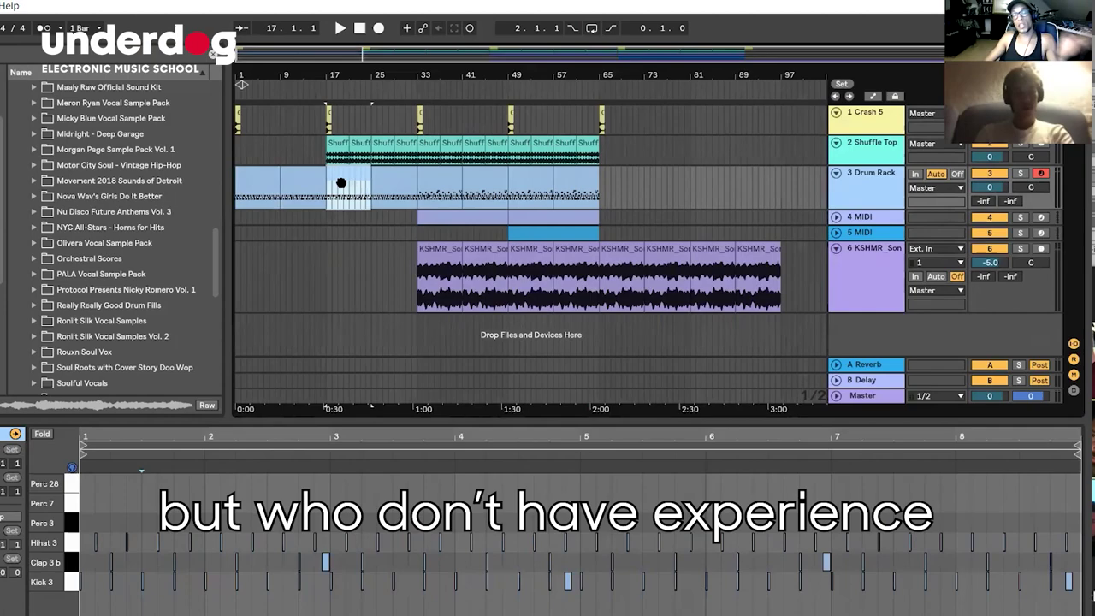
click(489, 264)
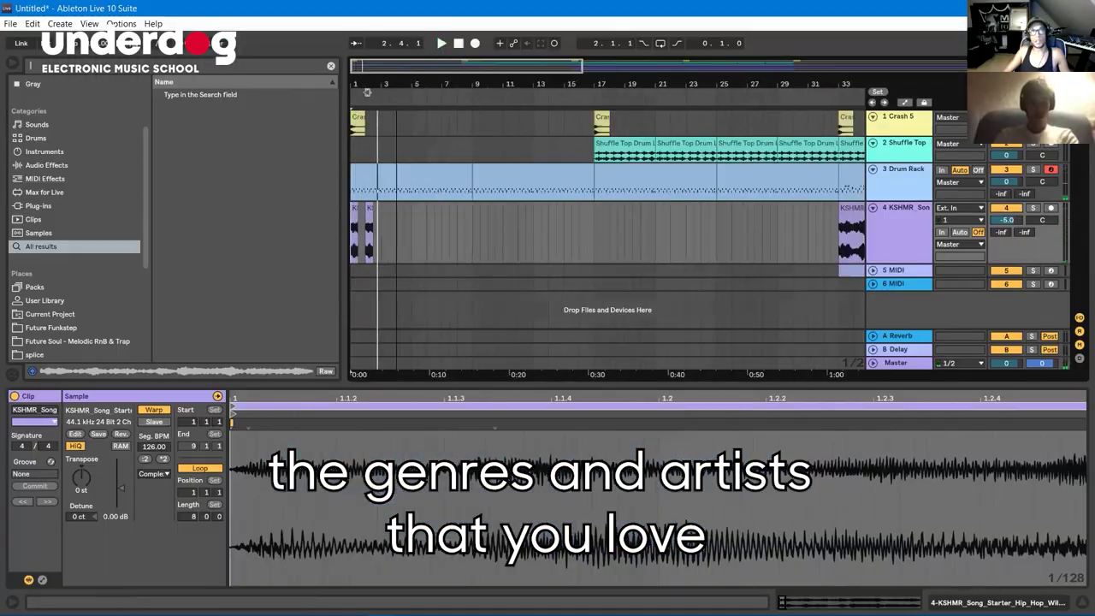
drag(762, 207, 610, 201)
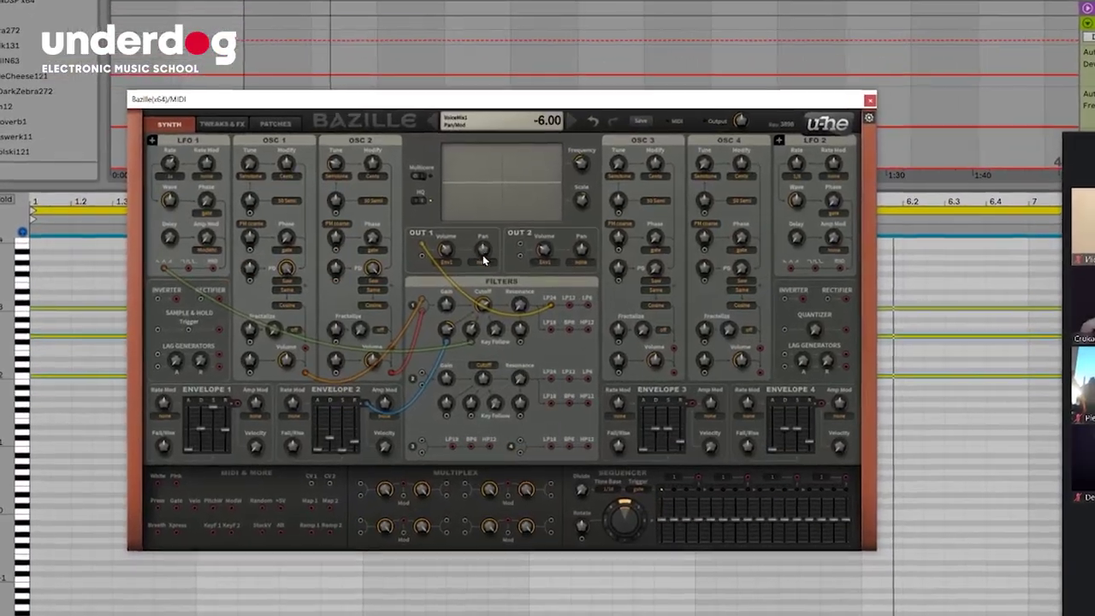
click(483, 261)
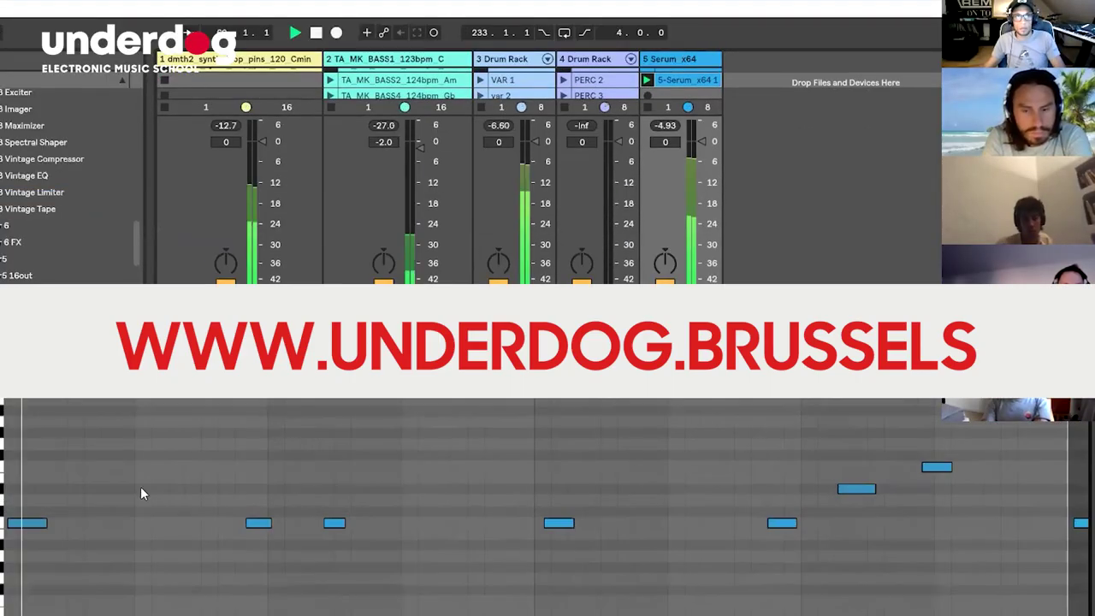
key(space)
drag(336, 523, 313, 523)
drag(258, 523, 246, 523)
key(space)
drag(857, 489, 841, 489)
drag(937, 467, 900, 467)
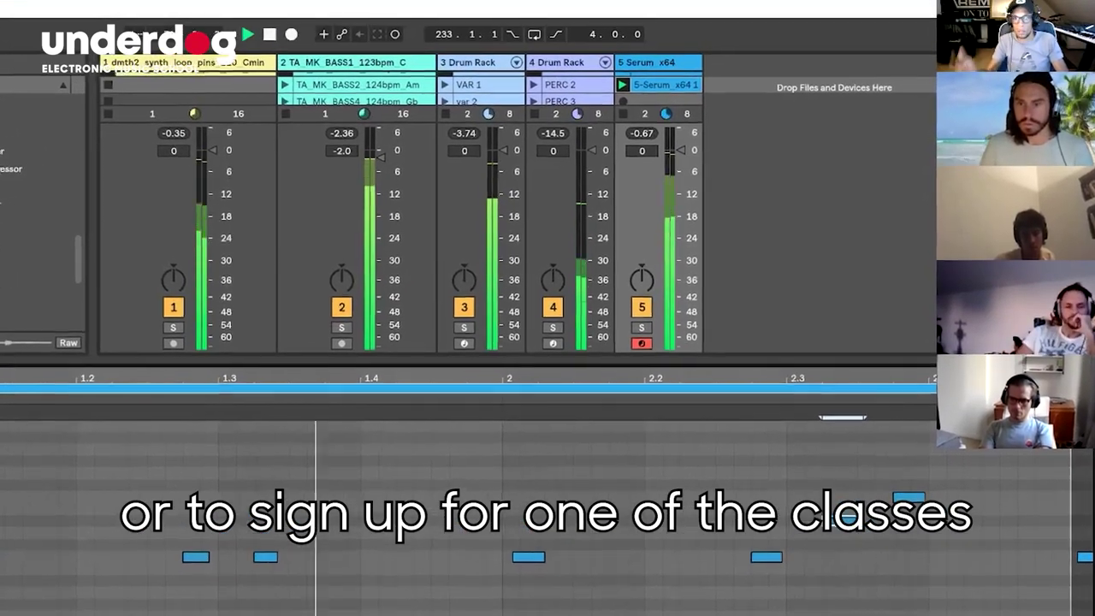
key(space)
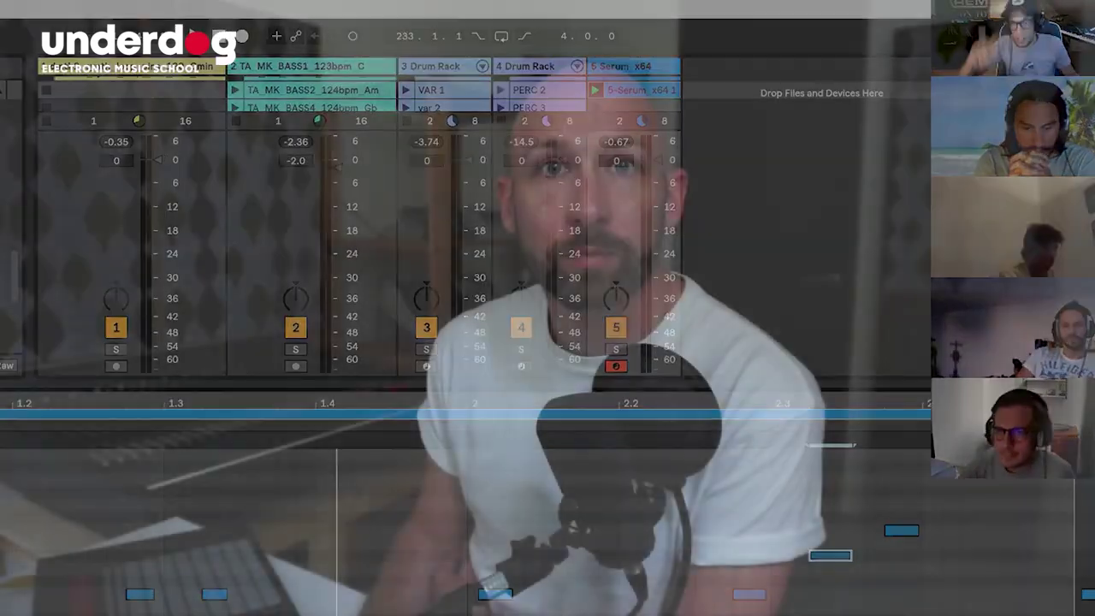